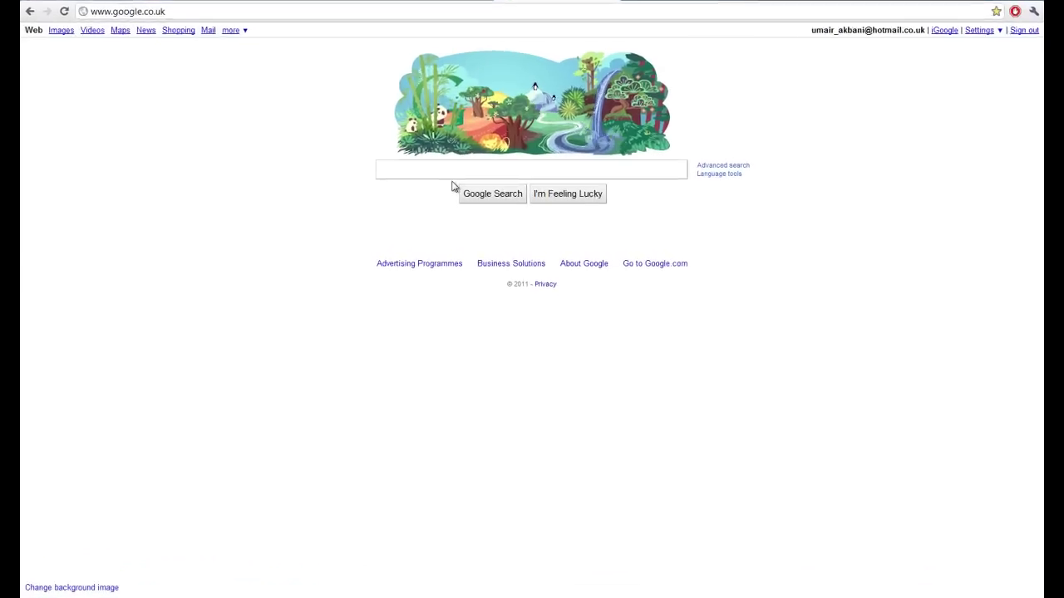
- Search Google for "too many items mod" and open the TooManyItems in-game invedit forum thread
click(474, 167)
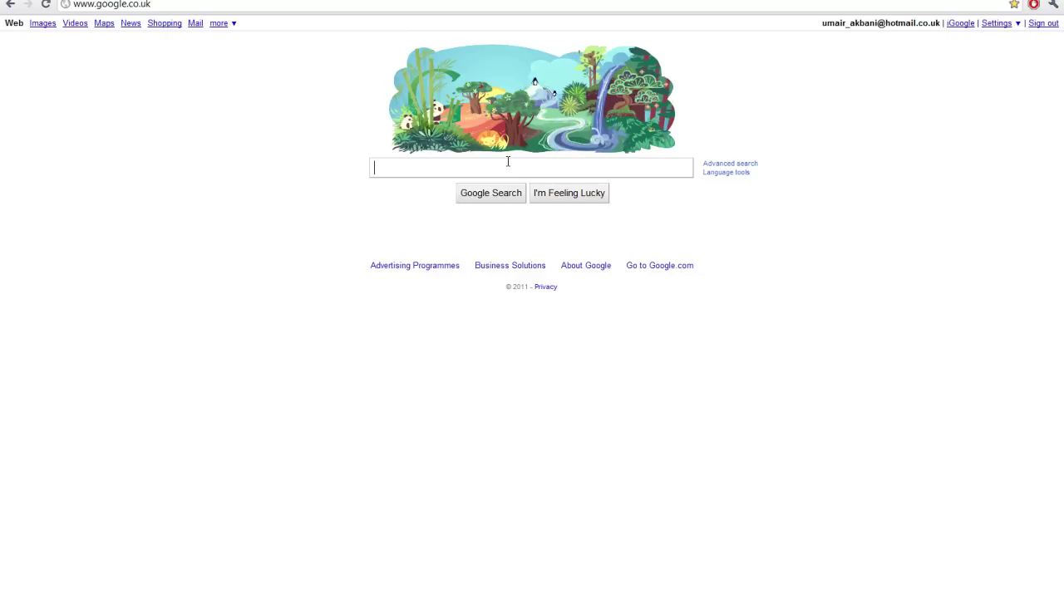
text(too man)
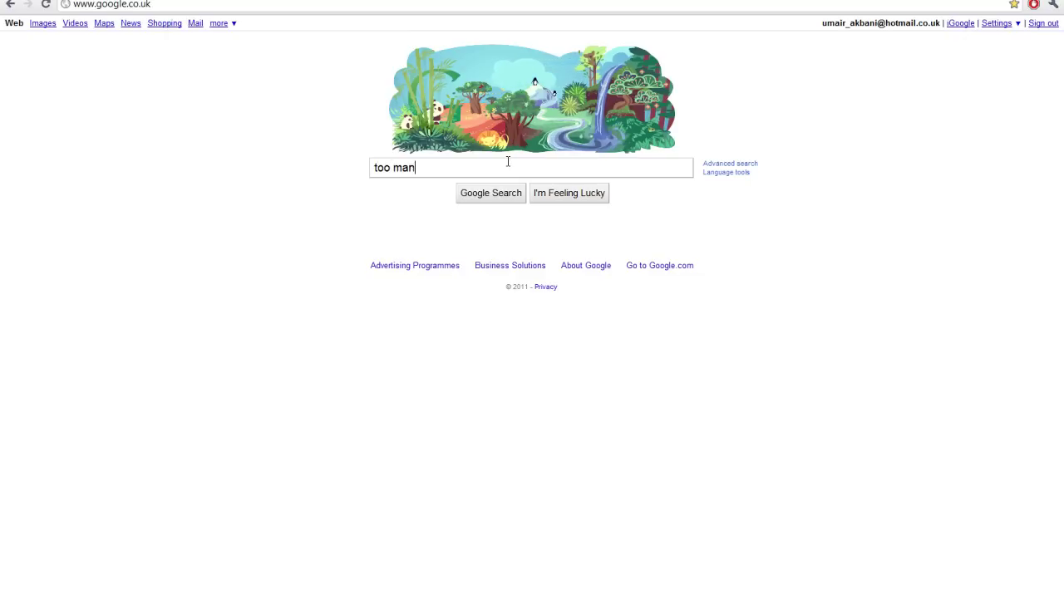
text(y items m)
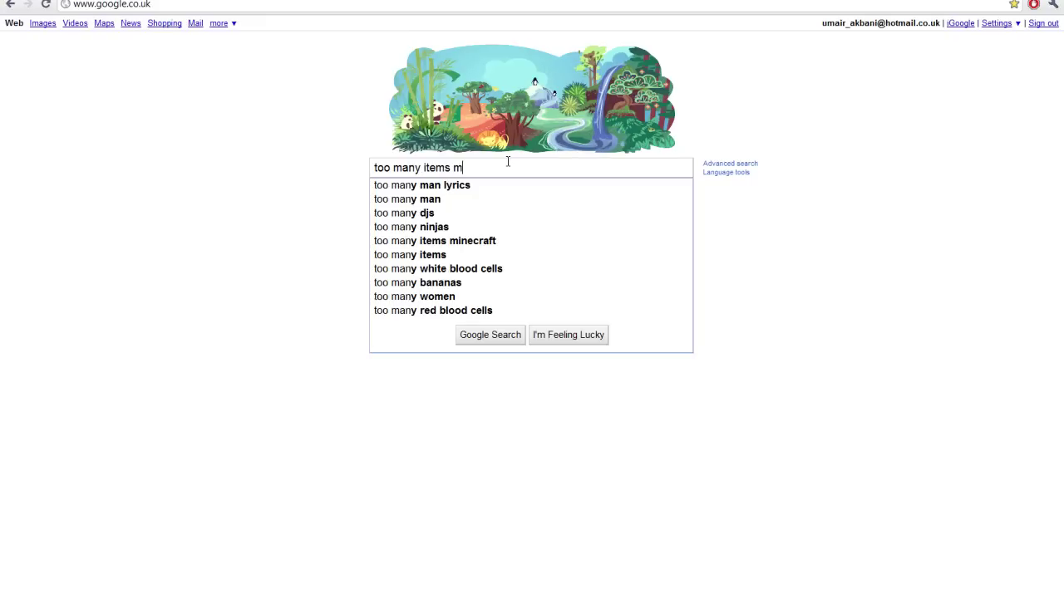
text(od)
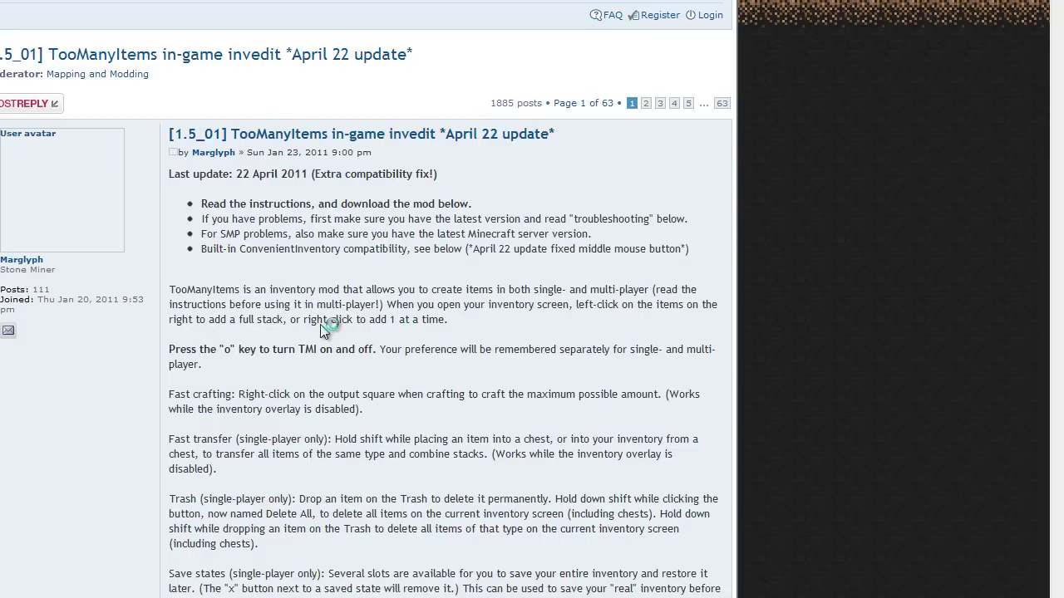
- Download TooManyItems.zip for Beta 1.5/1.5_01 through the forum post's MediaFire link
scroll(316, 341, down, 15)
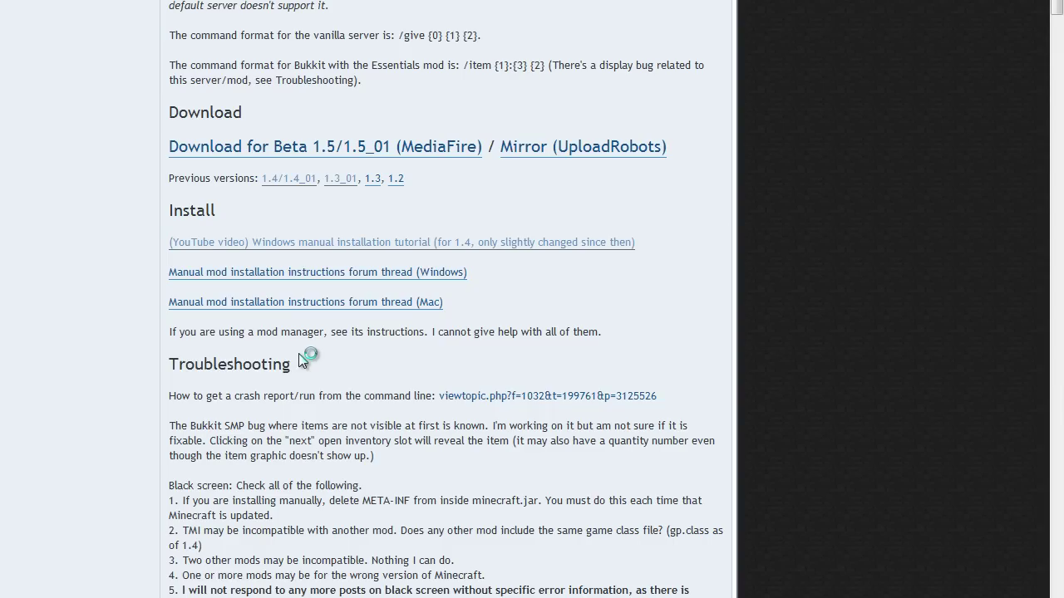
scroll(415, 133, down, 1)
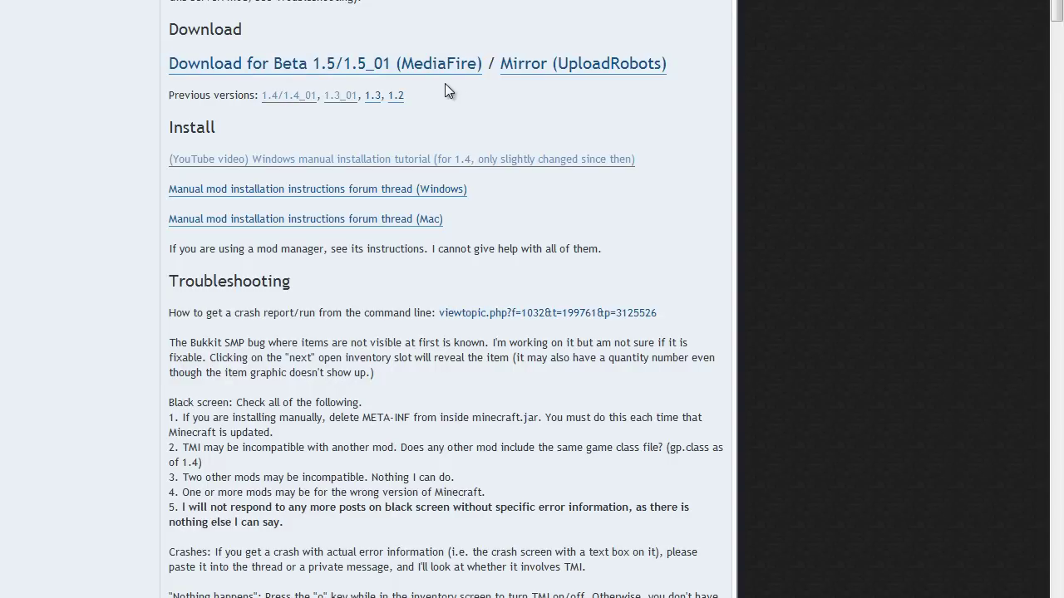
click(282, 72)
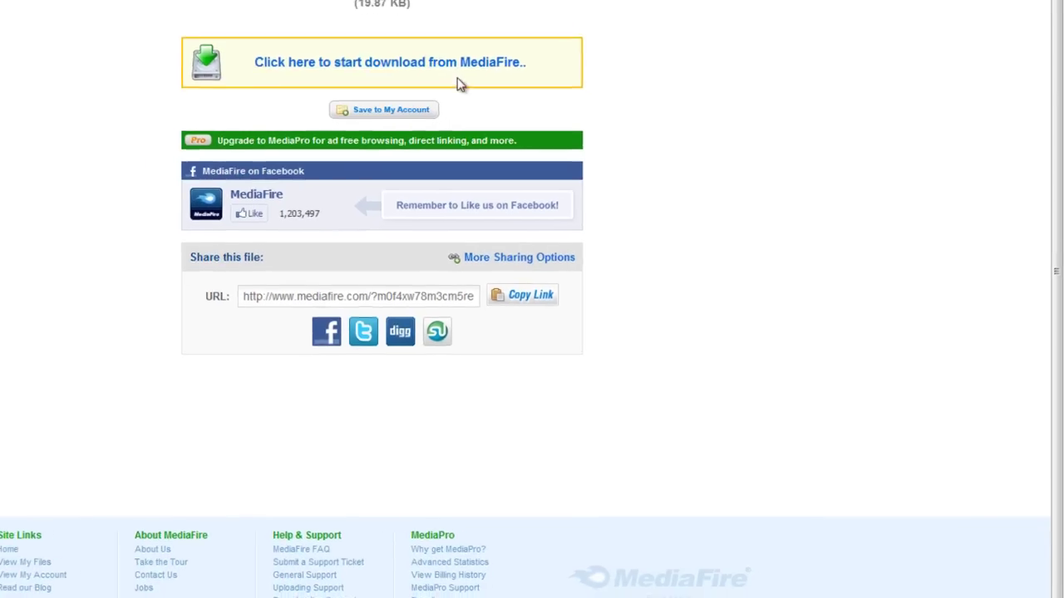
click(415, 65)
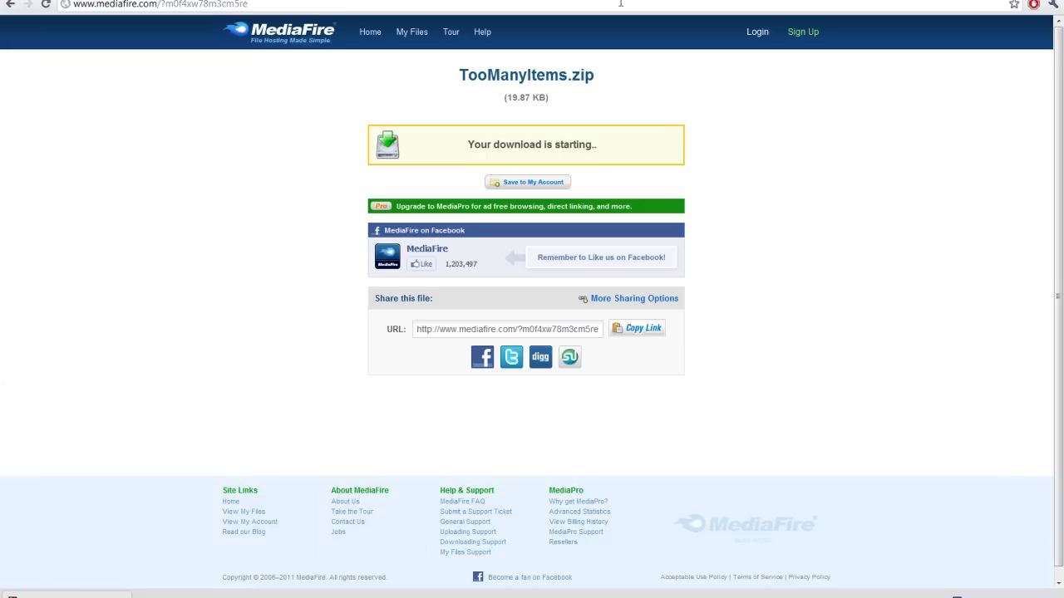
- Search the web for "mod loader" in a new browser tab
key(ctrl+t)
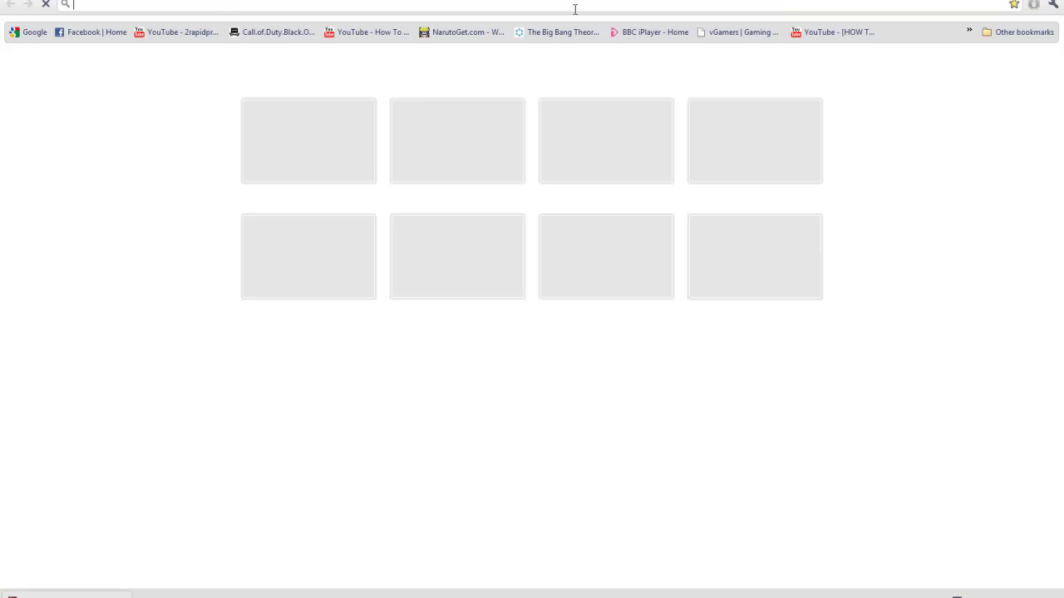
text(mod )
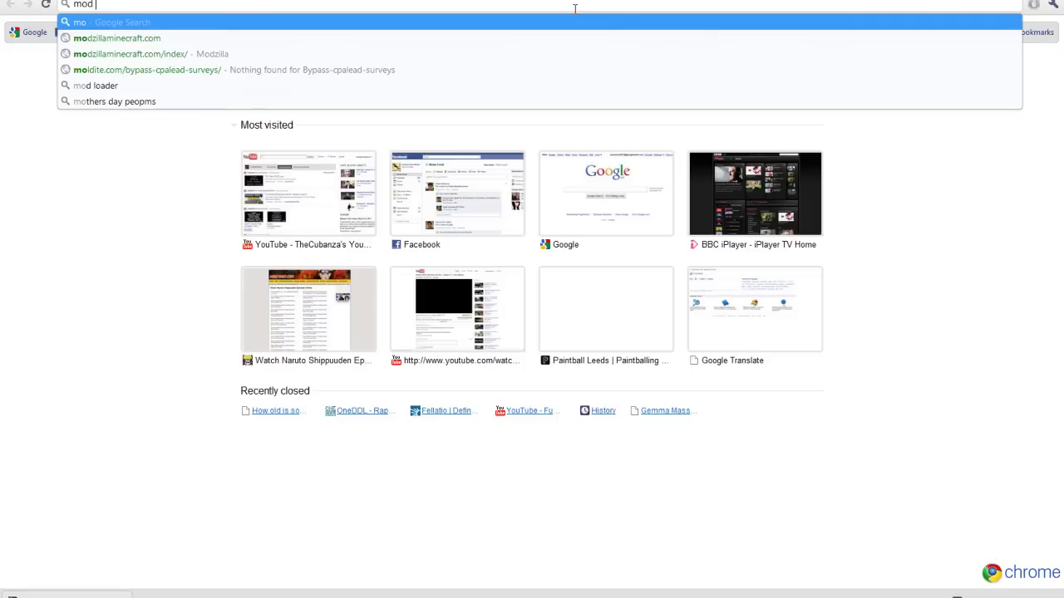
text(loader)
key(Return)
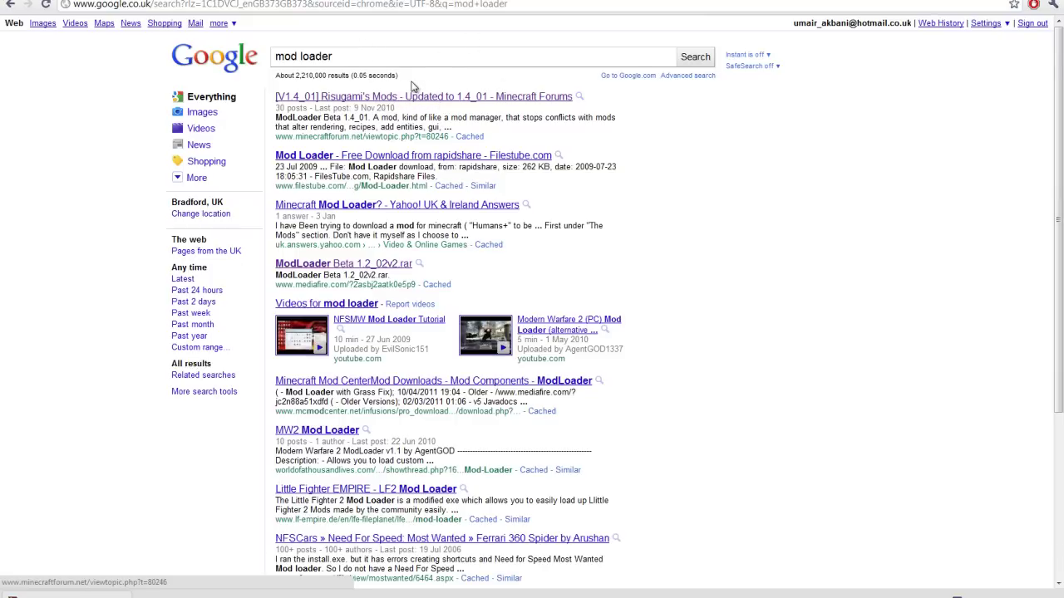
- Open the Risugami's Mods thread on Minecraft Forums and download ModLoader Beta 1.5_01
click(482, 97)
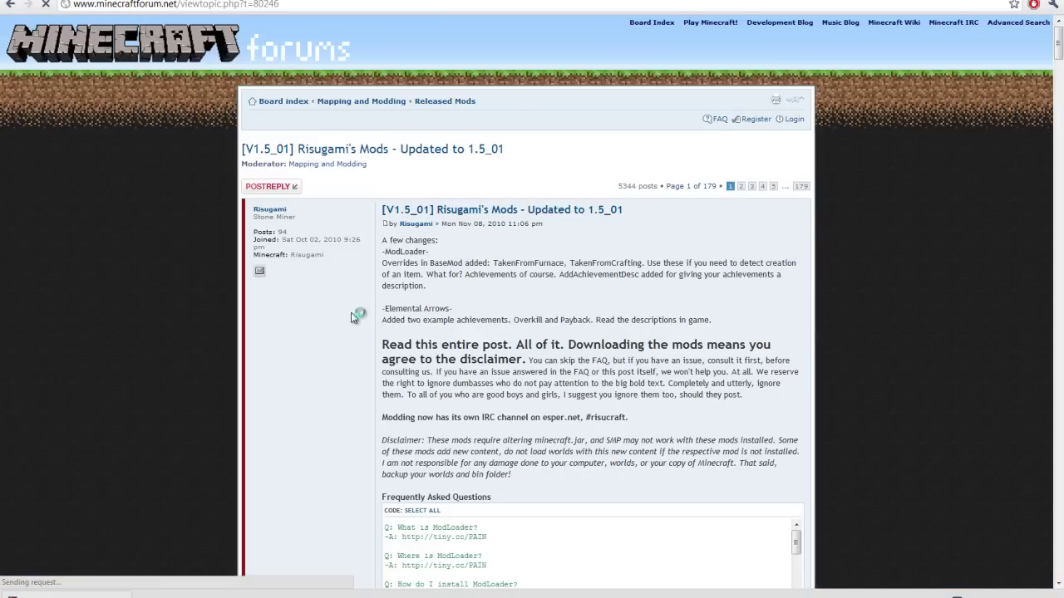
scroll(523, 297, down, 4)
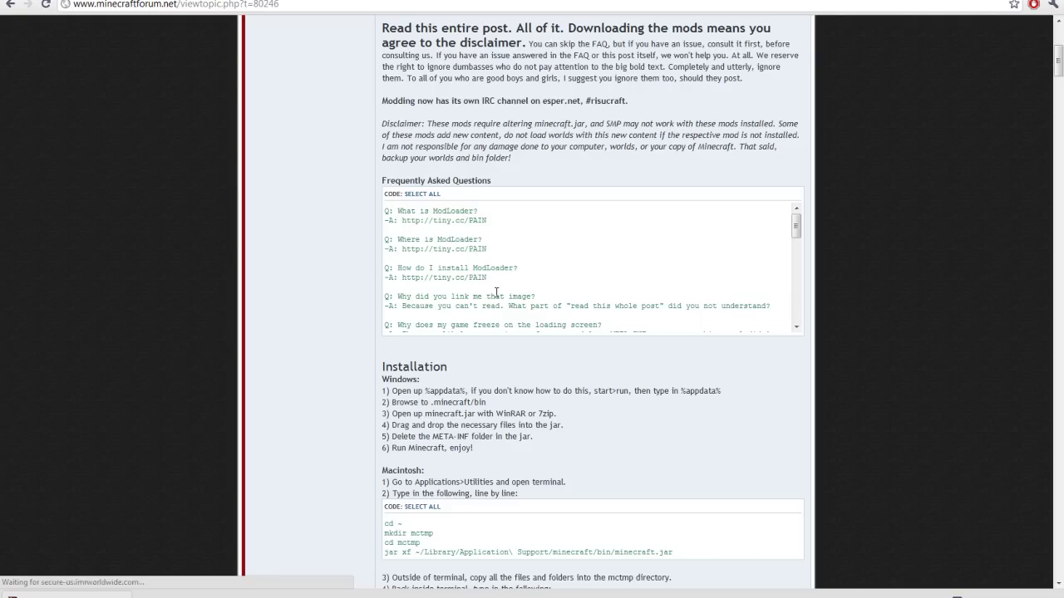
scroll(496, 293, down, 5)
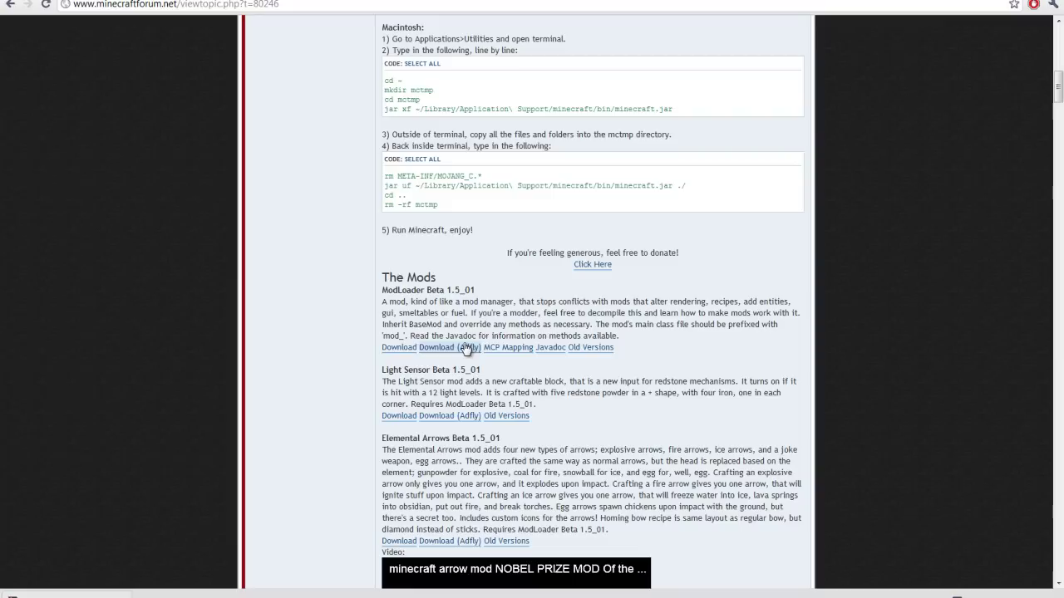
click(398, 349)
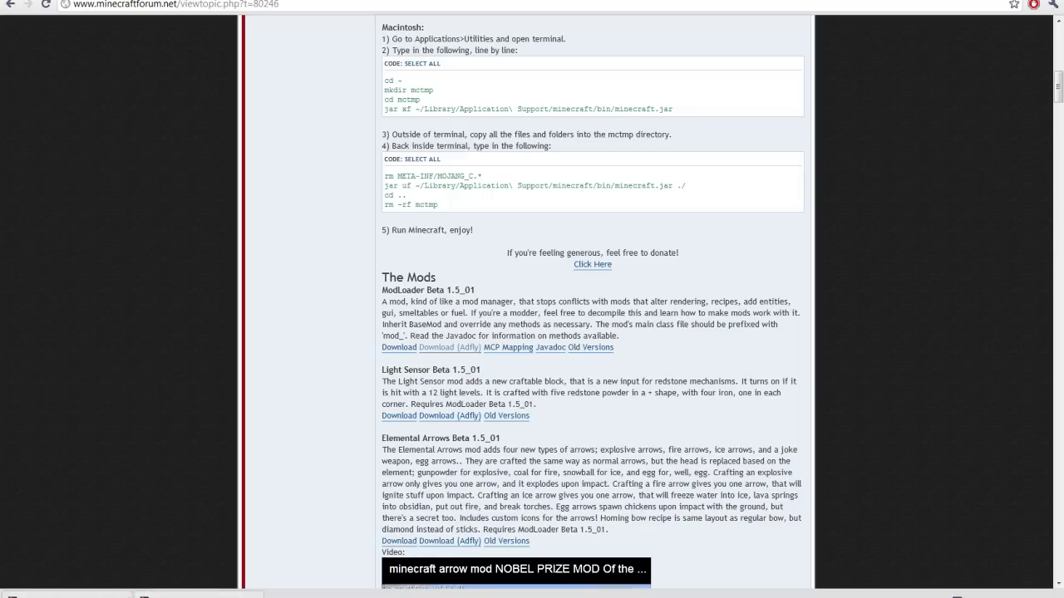
- Open the %appdata% folder through the Windows Run dialog
key(super)
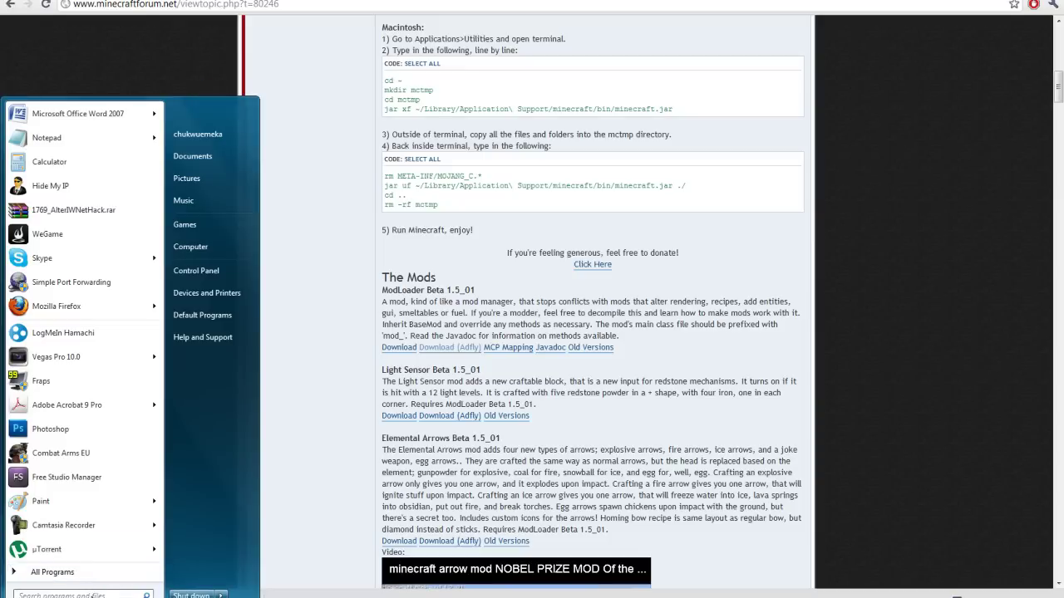
text(run)
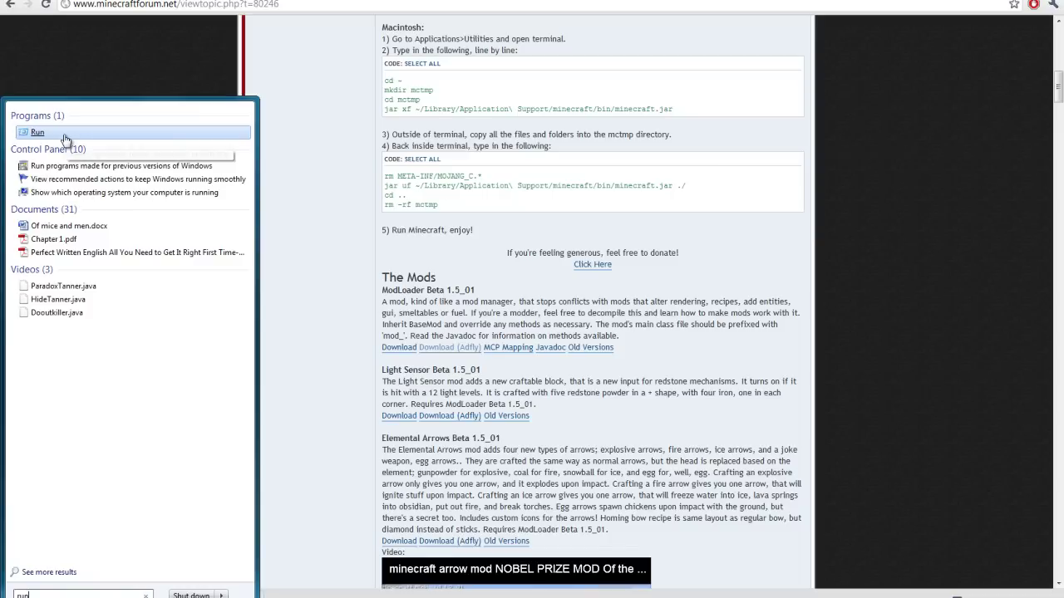
key(Escape)
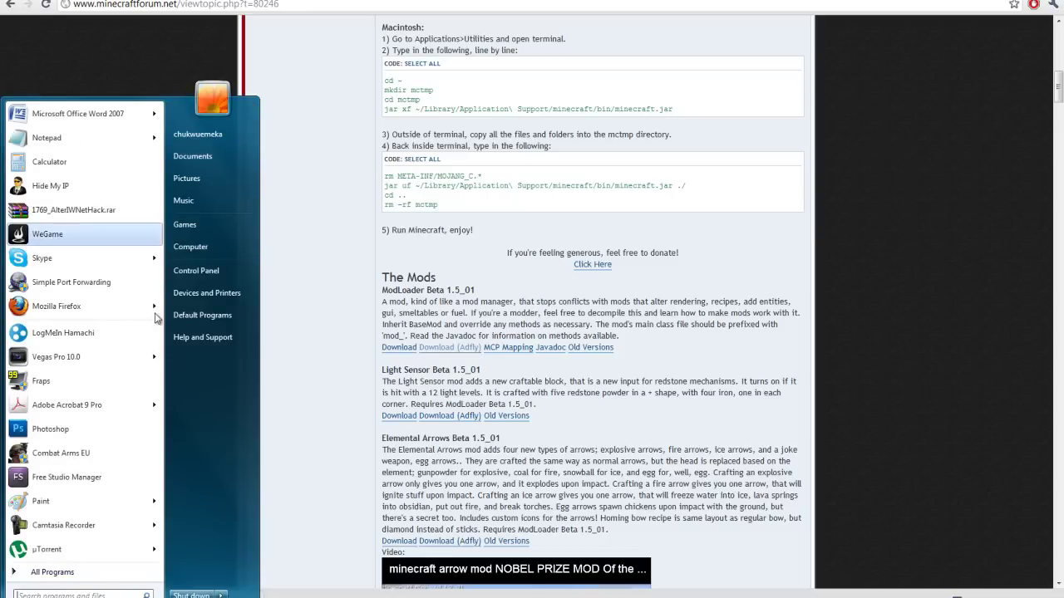
mouse_move(121, 532)
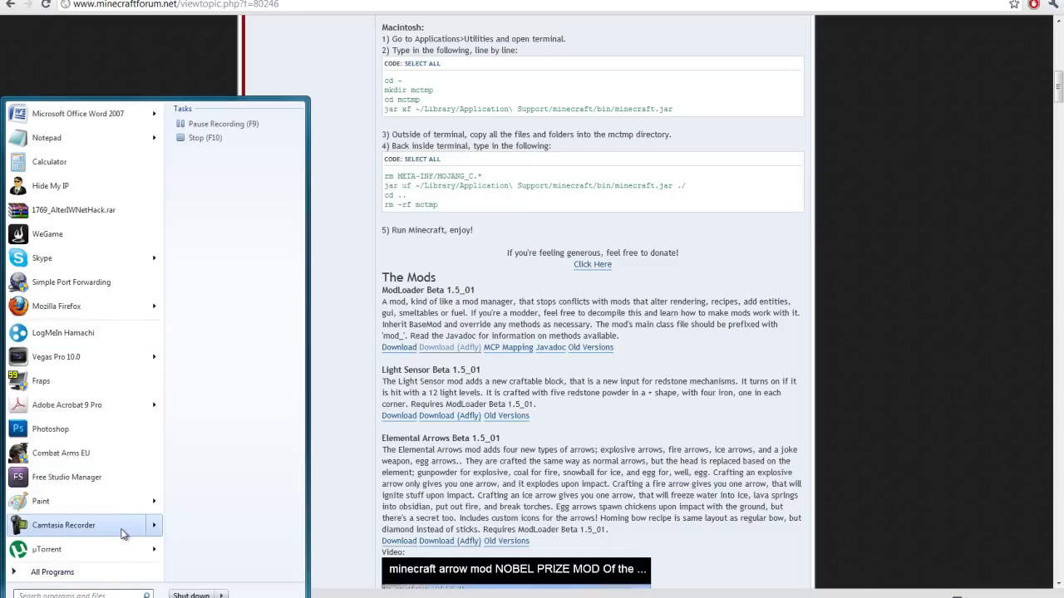
text(run)
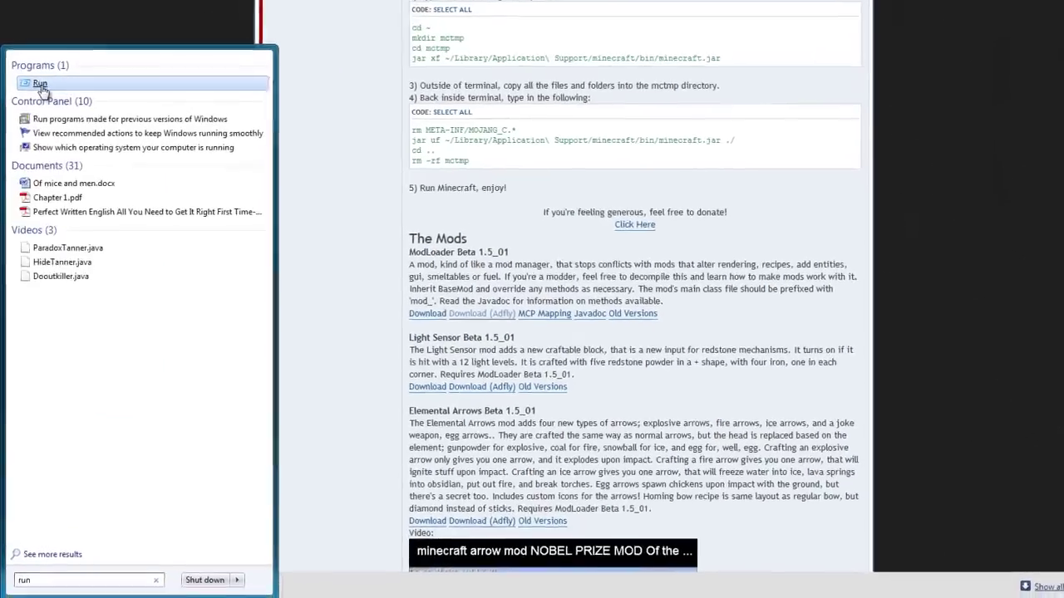
click(34, 104)
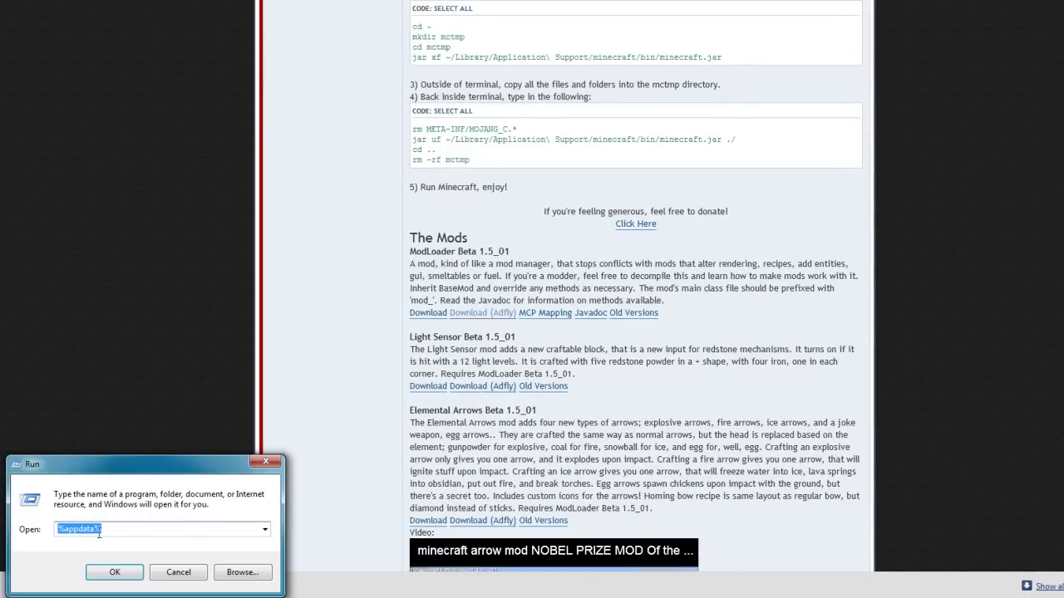
click(57, 525)
click(114, 572)
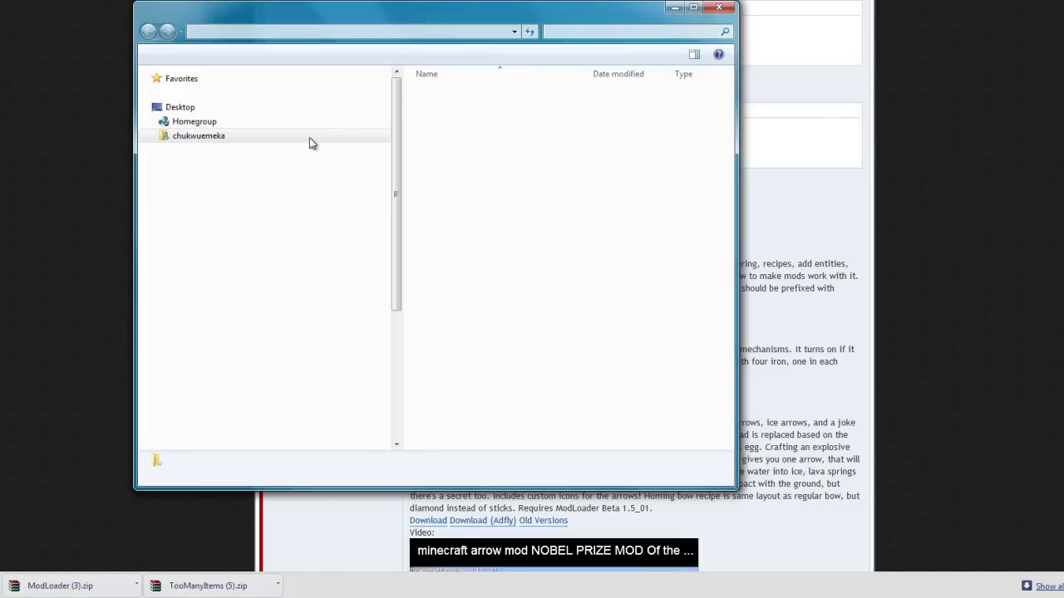
- Open minecraft.jar from the .minecraft\bin folder with WinRAR archiver and minimize the folder window
double_click(461, 101)
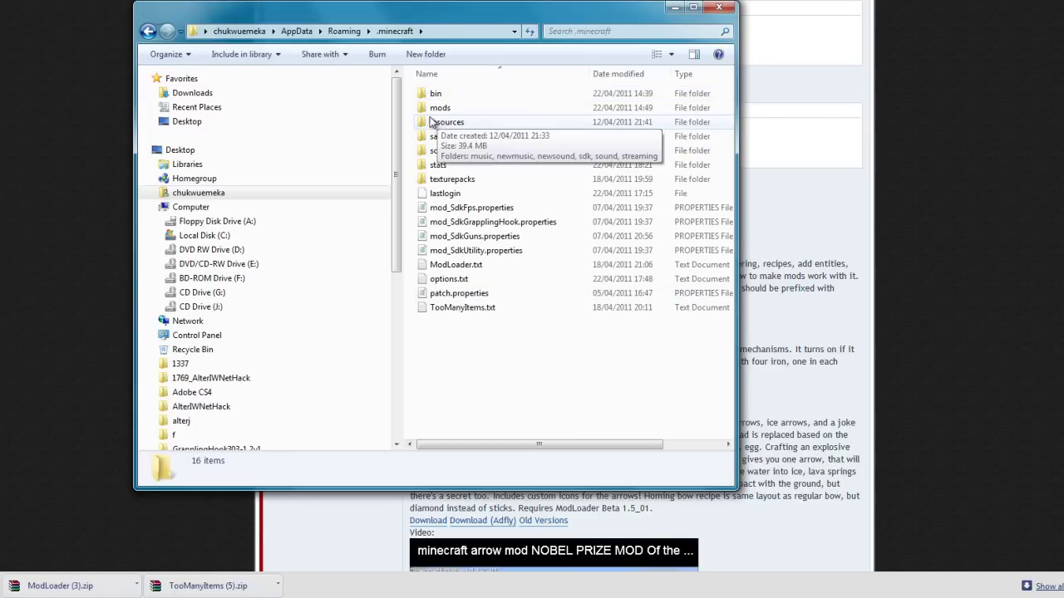
double_click(435, 94)
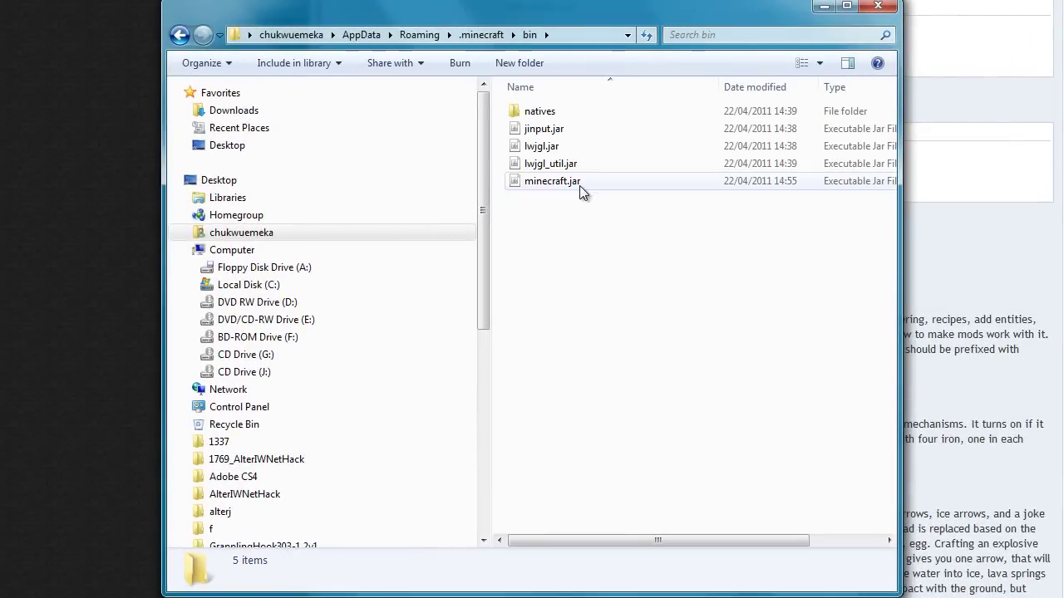
double_click(570, 183)
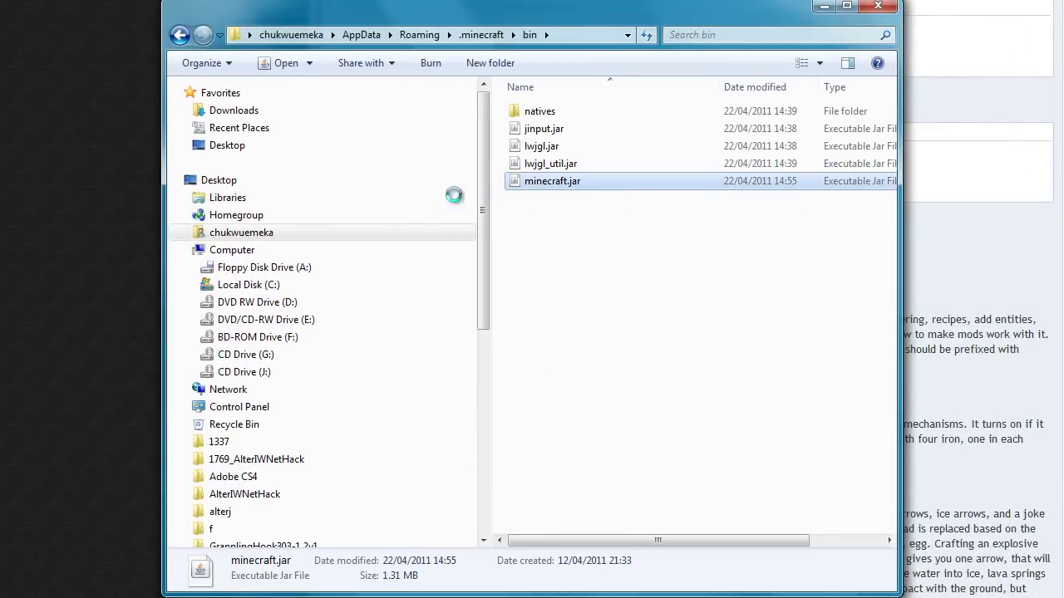
right_click(572, 184)
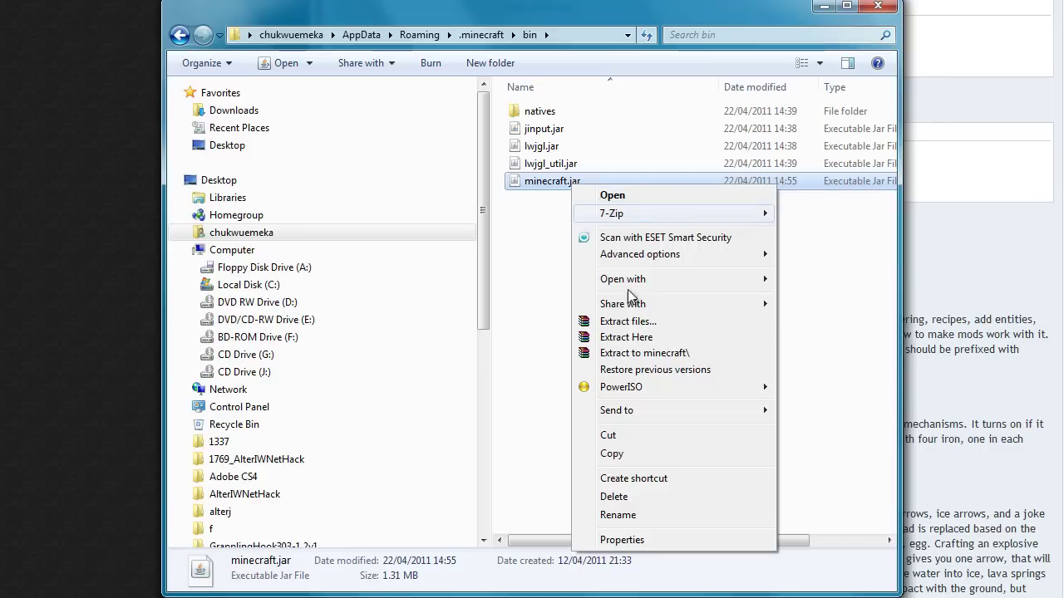
mouse_move(630, 288)
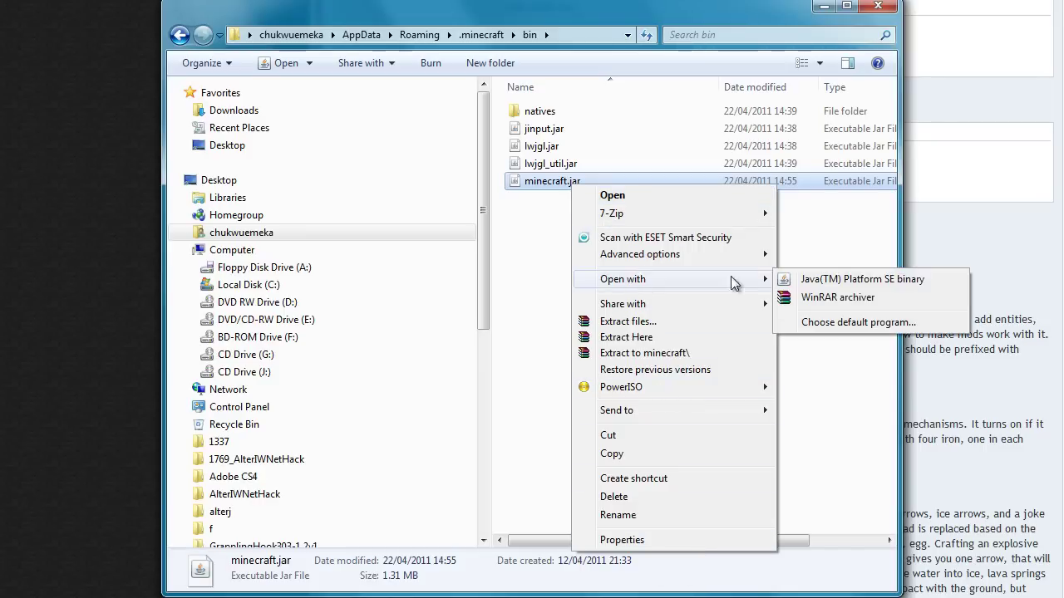
click(867, 300)
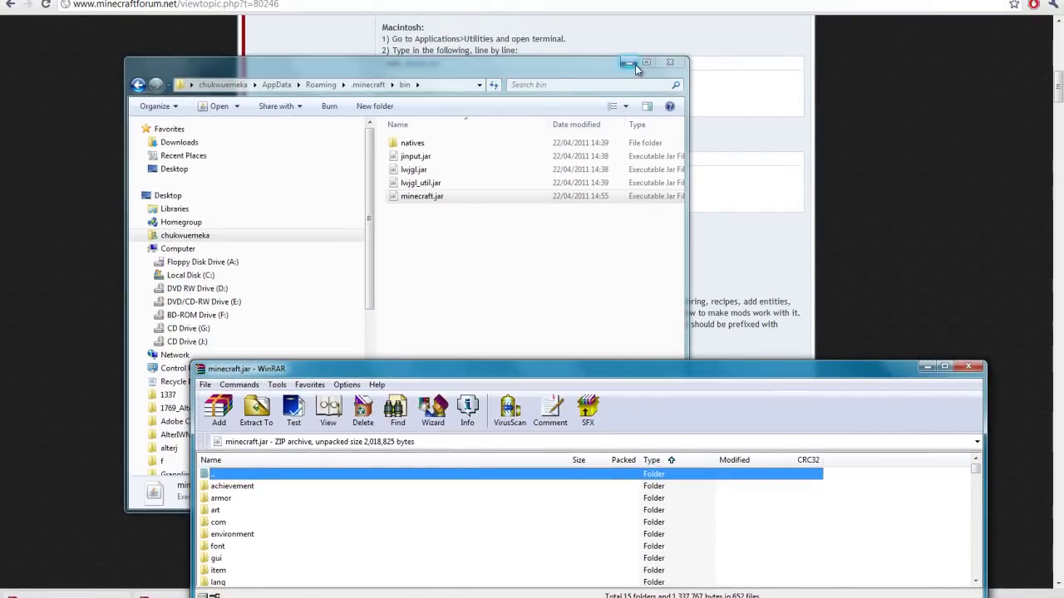
click(622, 23)
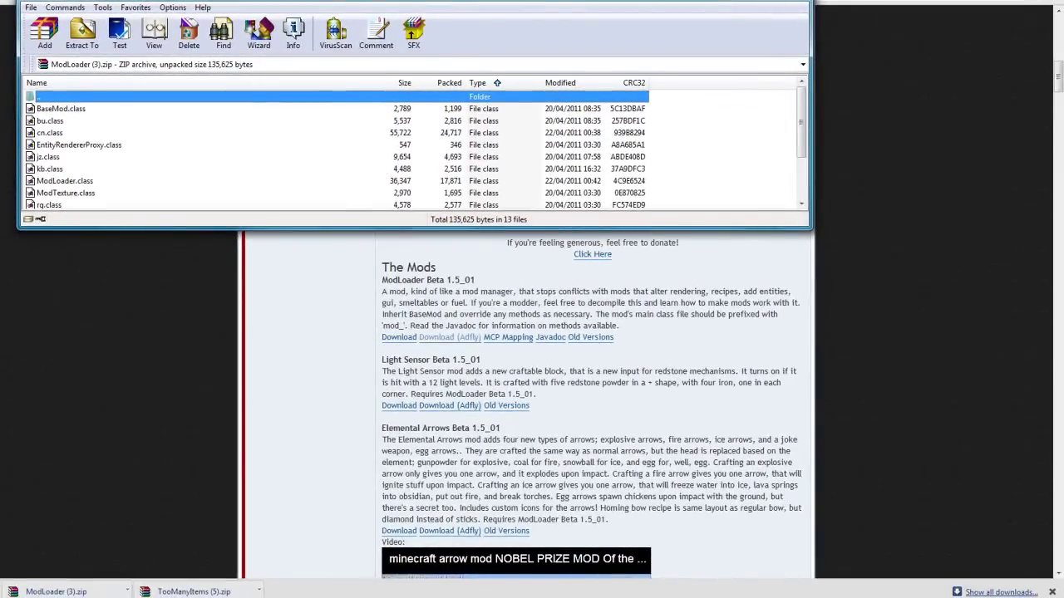
- Add all class files from the ModLoader zip to minecraft.jar, using the Add and replace files update mode
key(super+Up)
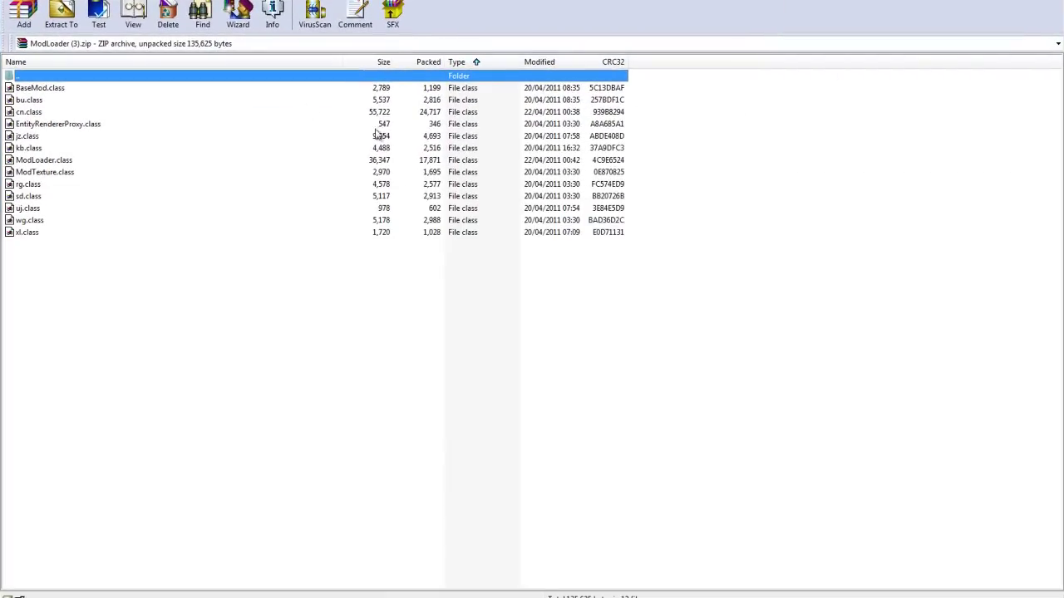
drag(646, 289, 330, 593)
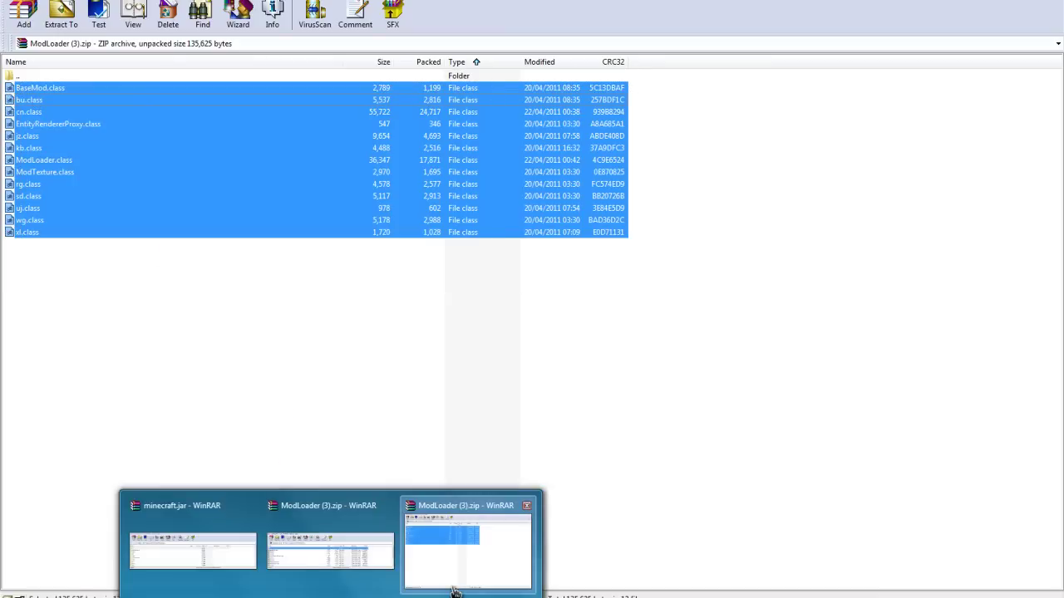
drag(455, 592, 292, 545)
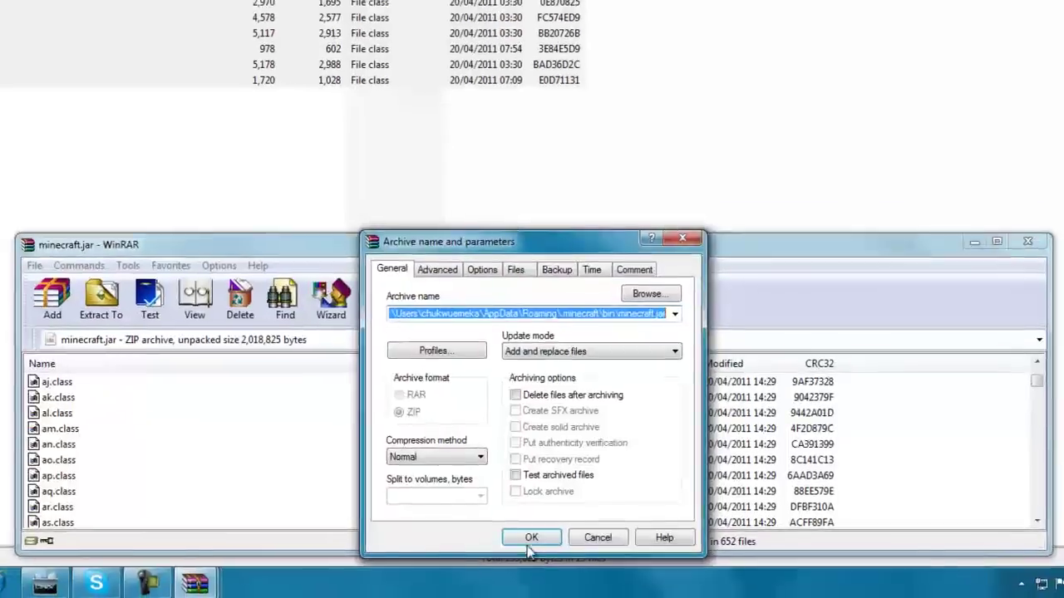
click(591, 584)
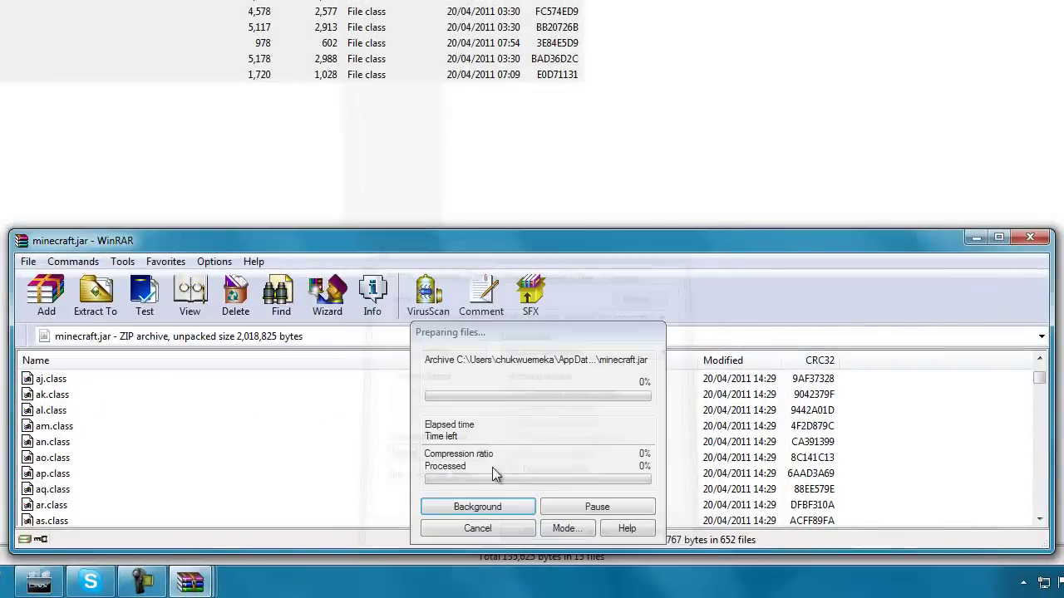
scroll(126, 470, down, 3)
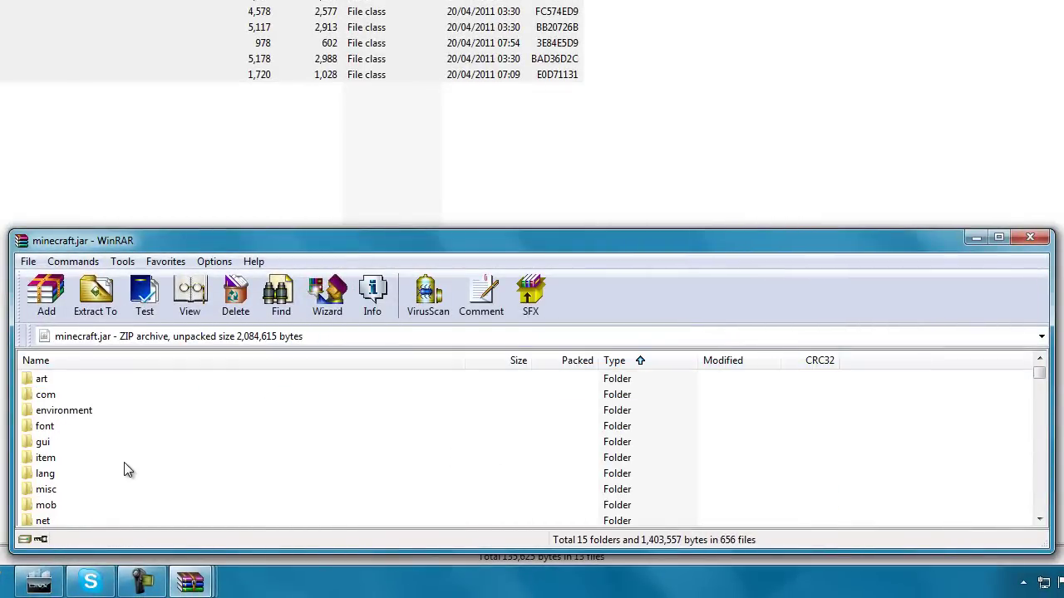
scroll(104, 467, up, 1)
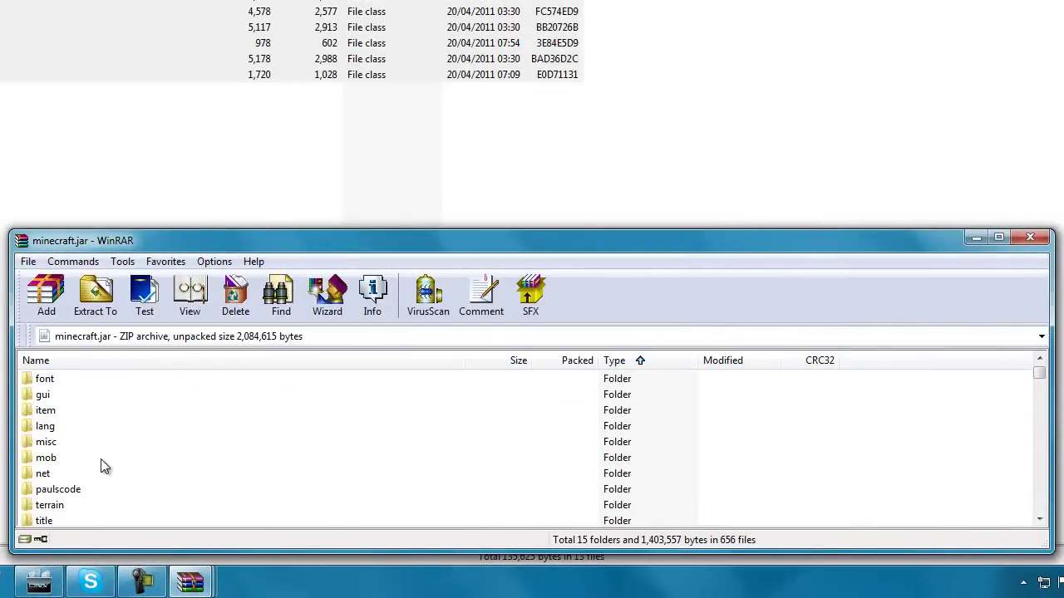
scroll(104, 467, up, 1)
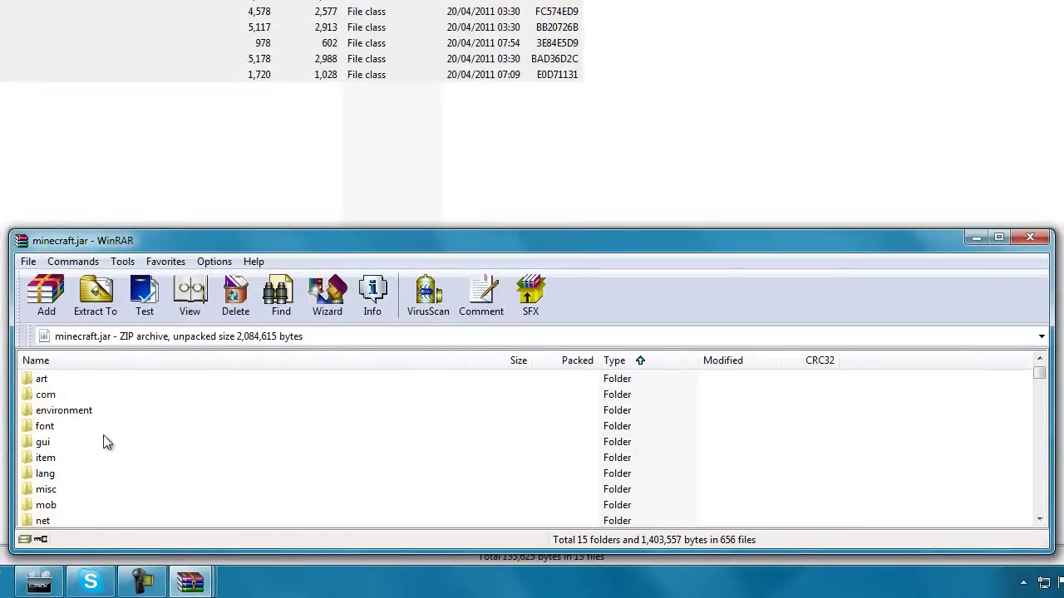
scroll(94, 439, down, 1)
scroll(68, 446, down, 2)
scroll(77, 437, up, 2)
click(58, 457)
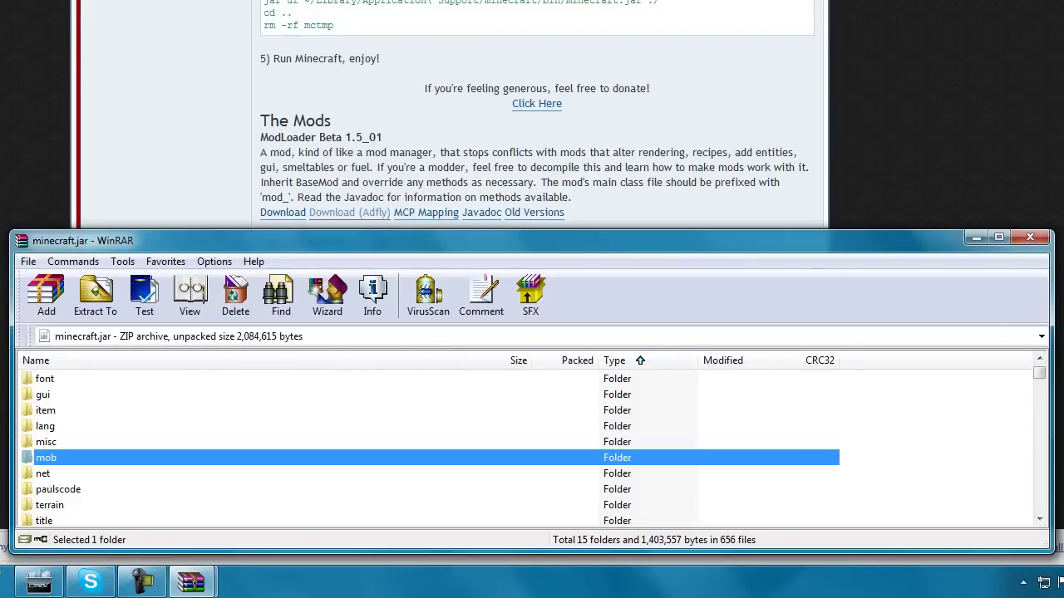
- Open the downloaded TooManyItems zip and add its class files to minecraft.jar with the Add and replace files update mode
click(190, 582)
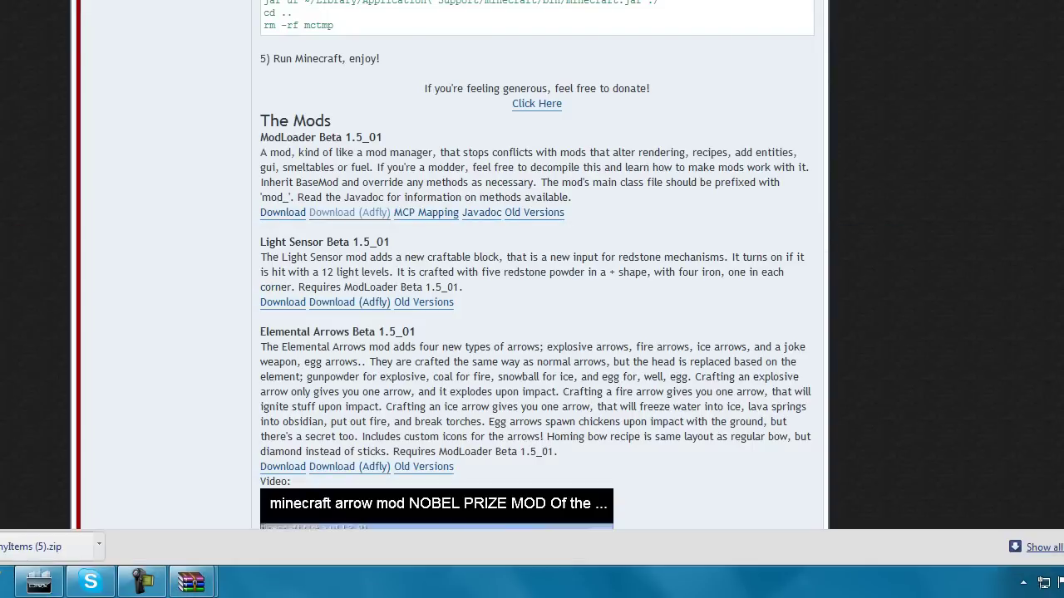
click(54, 532)
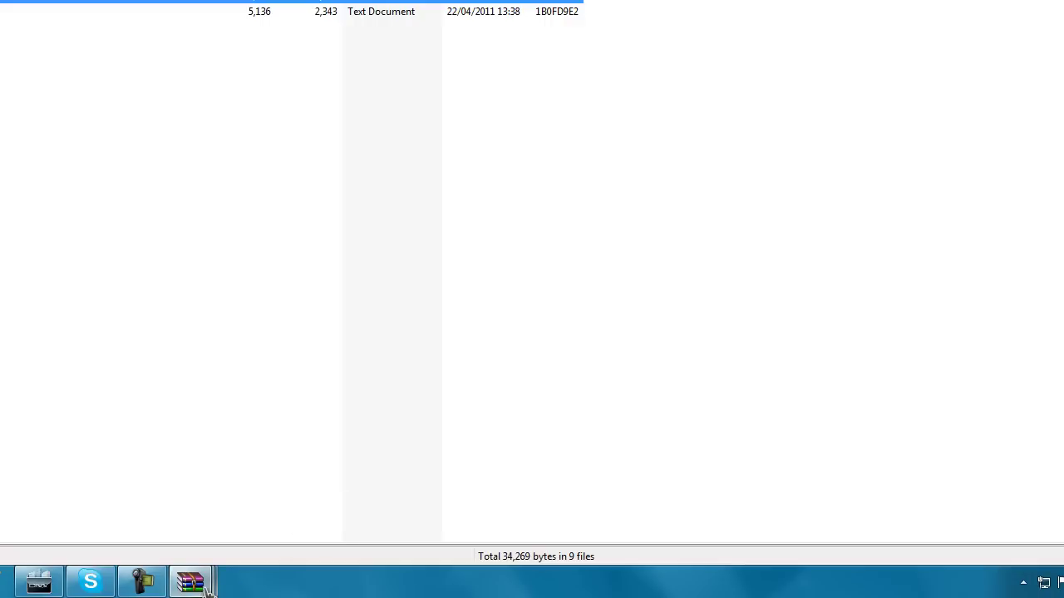
mouse_move(208, 583)
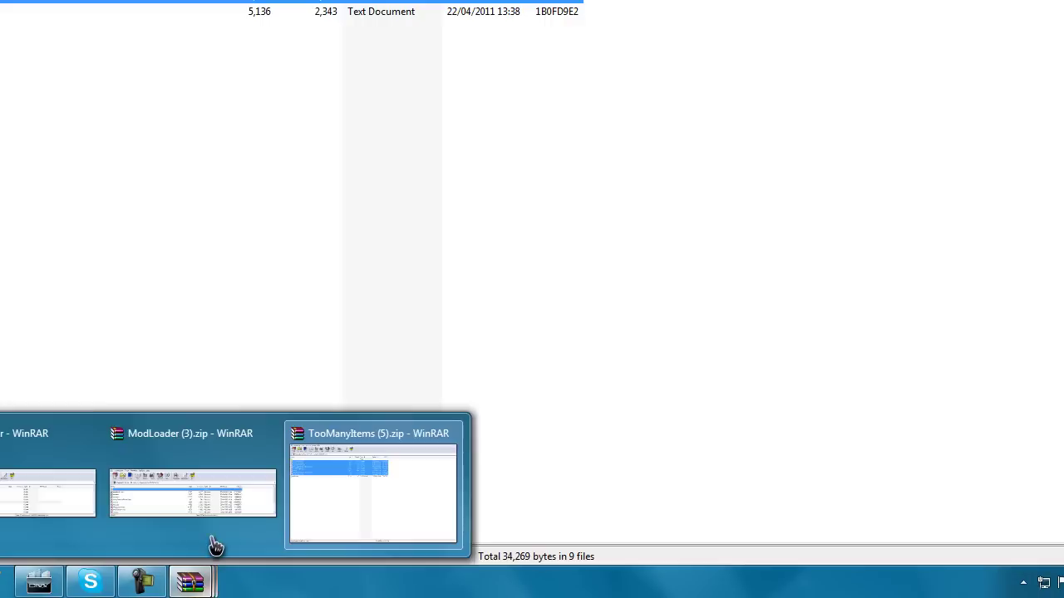
click(30, 491)
scroll(144, 407, down, 9)
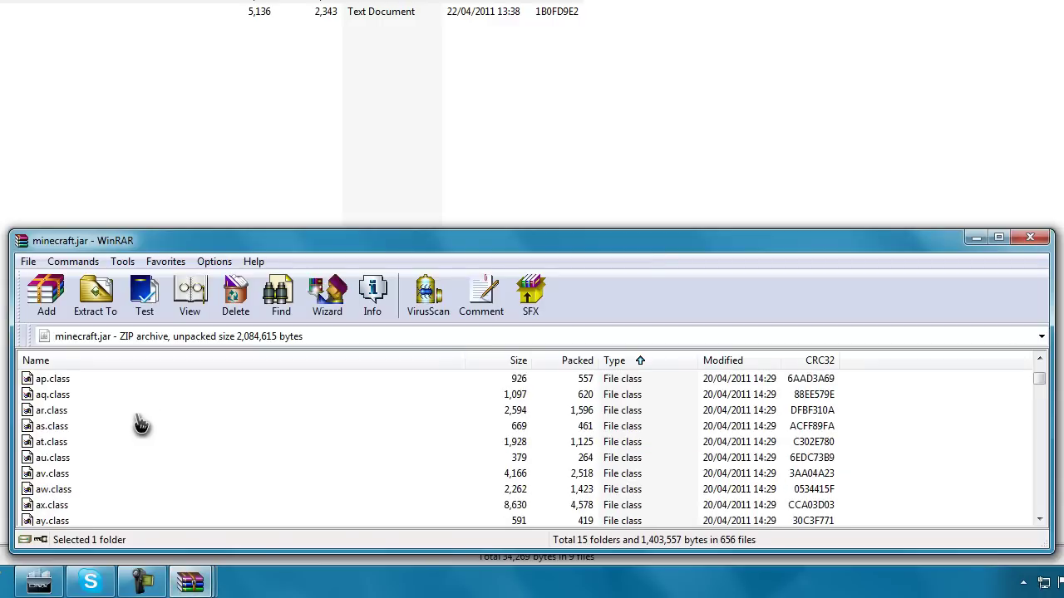
scroll(140, 473, down, 4)
scroll(140, 473, down, 13)
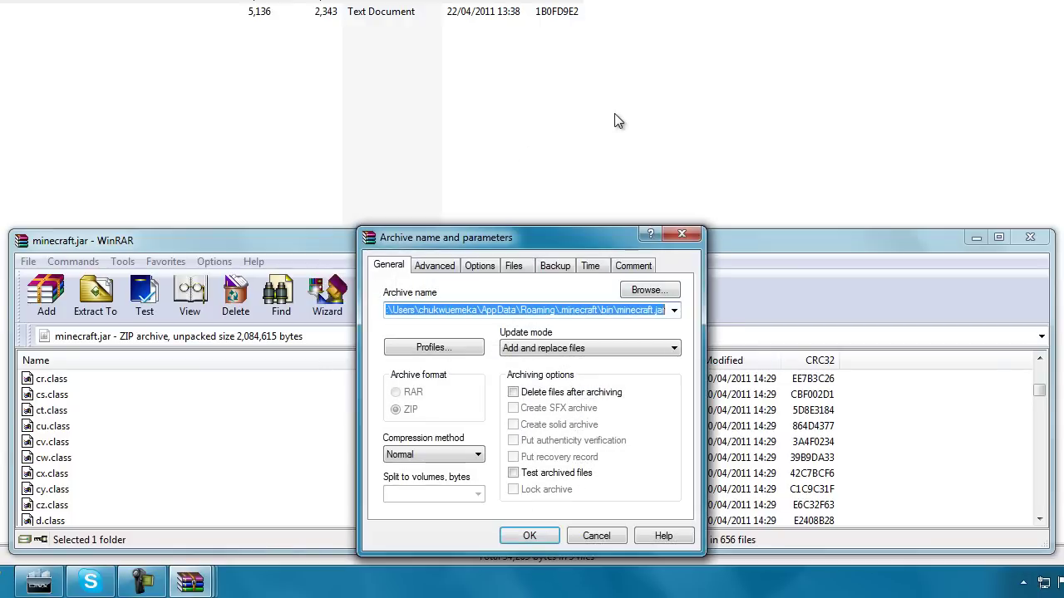
click(540, 539)
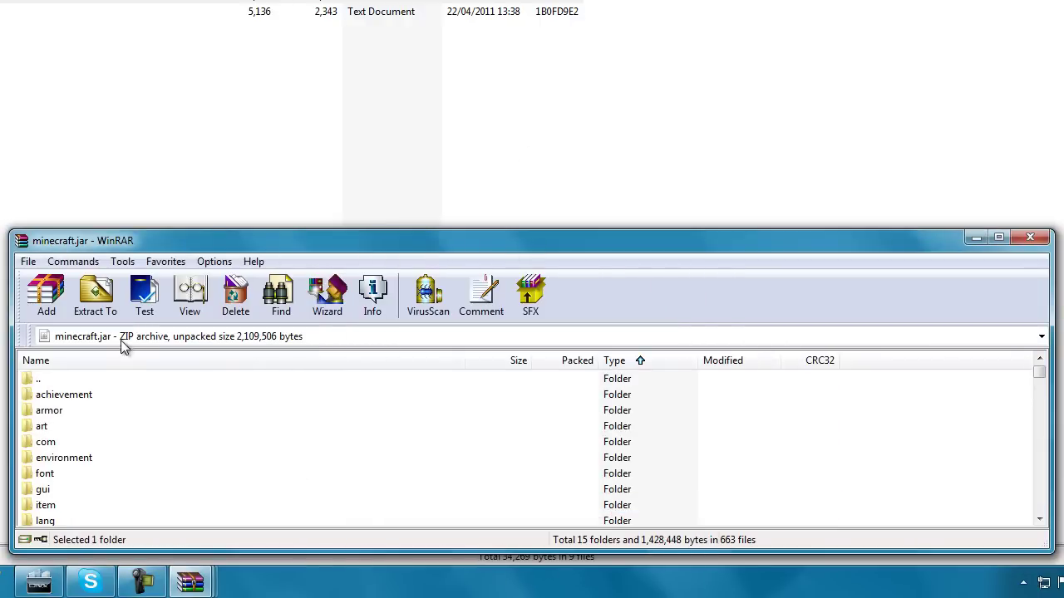
- Close the WinRAR archive windows and the browser, but stay on the YouTube upload page
scroll(191, 416, down, 4)
scroll(166, 411, up, 4)
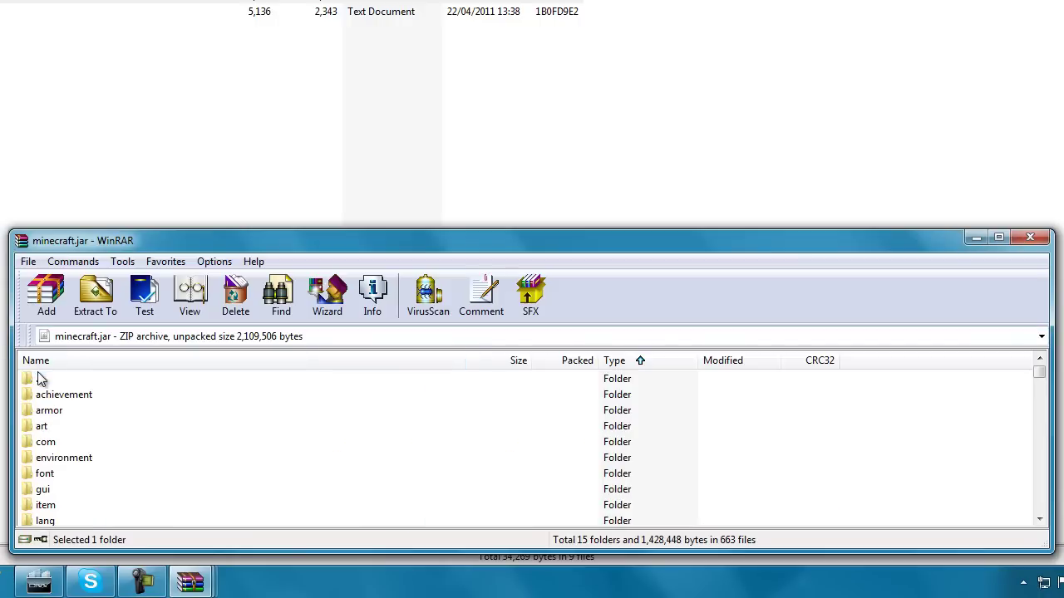
click(1028, 238)
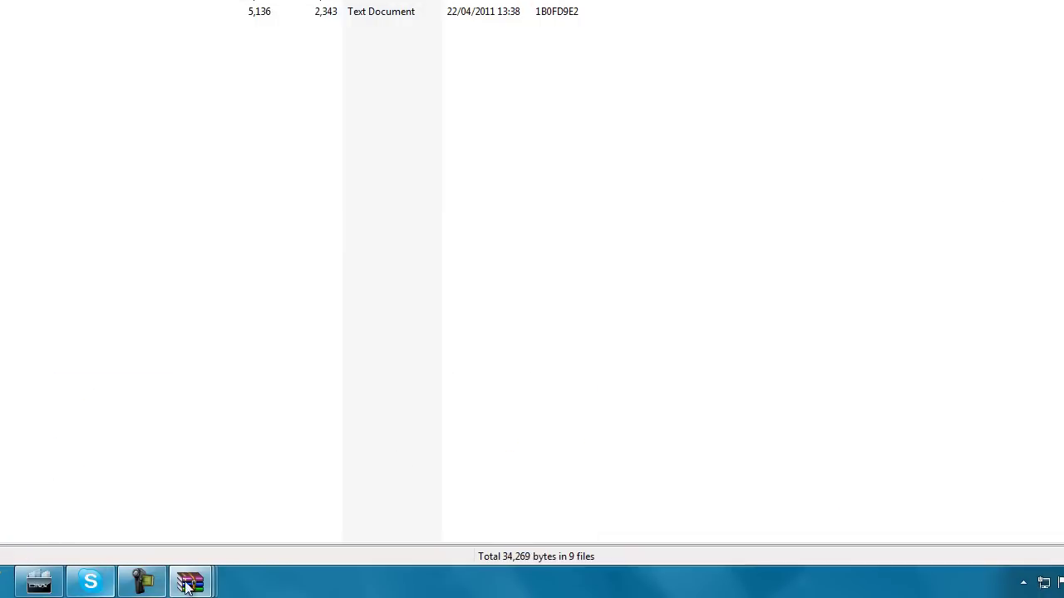
mouse_move(190, 582)
click(194, 462)
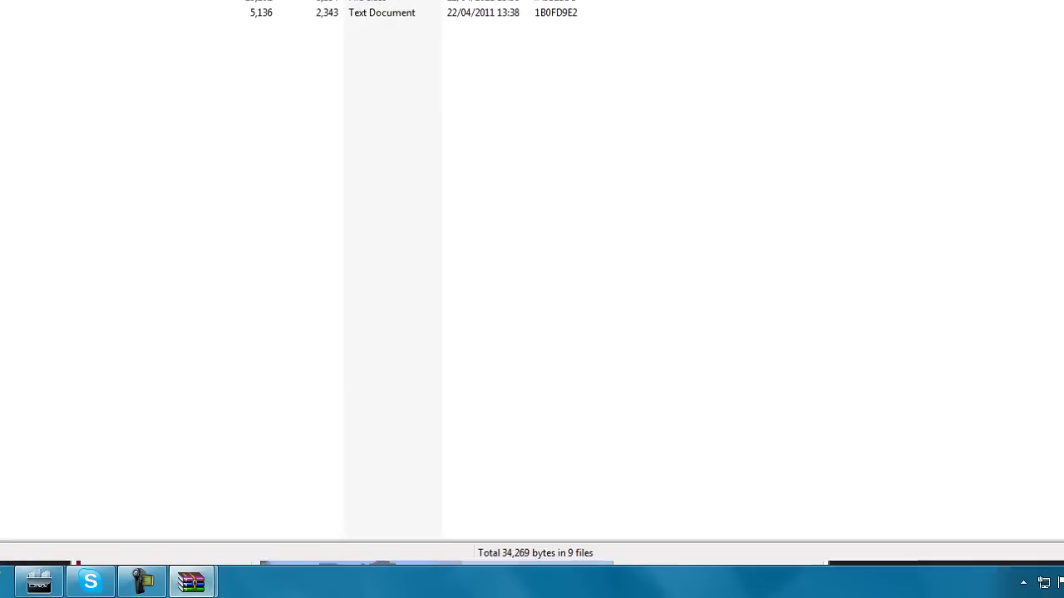
click(191, 581)
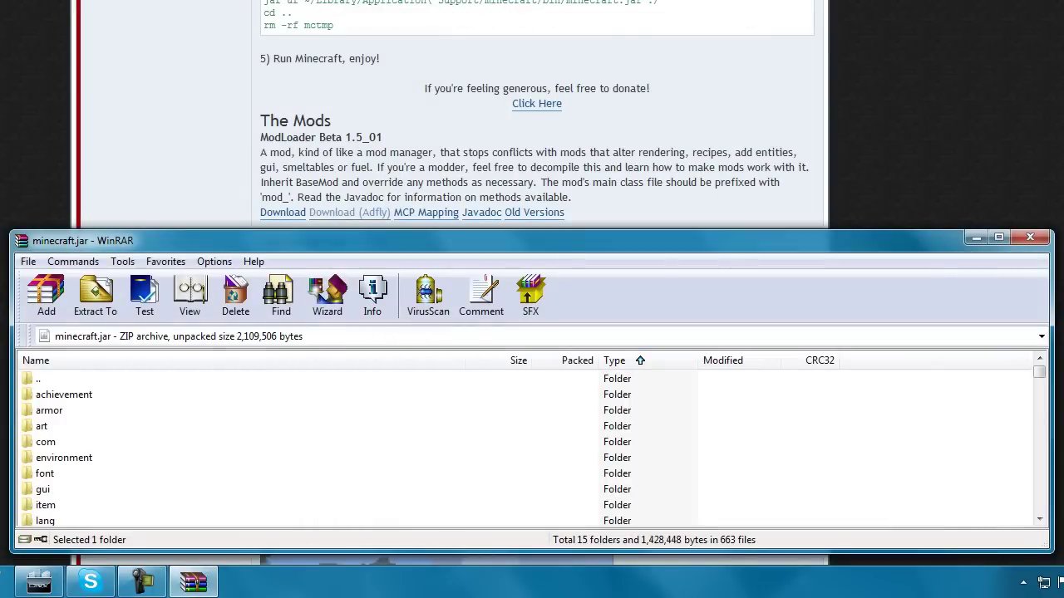
key(alt+F4)
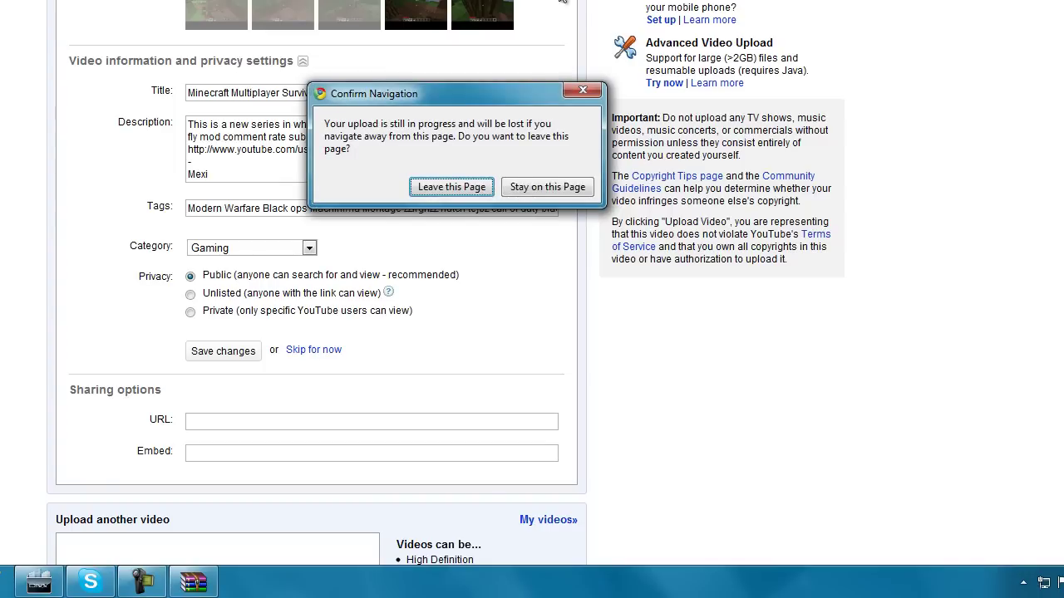
click(540, 184)
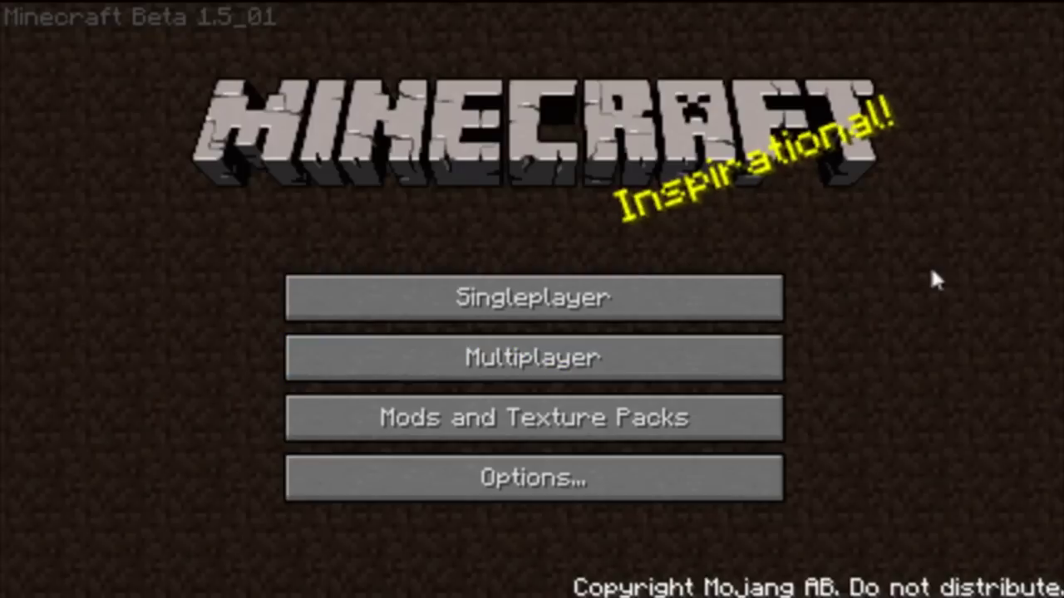
- Start creating a new singleplayer world in Minecraft and clear its default name
click(622, 299)
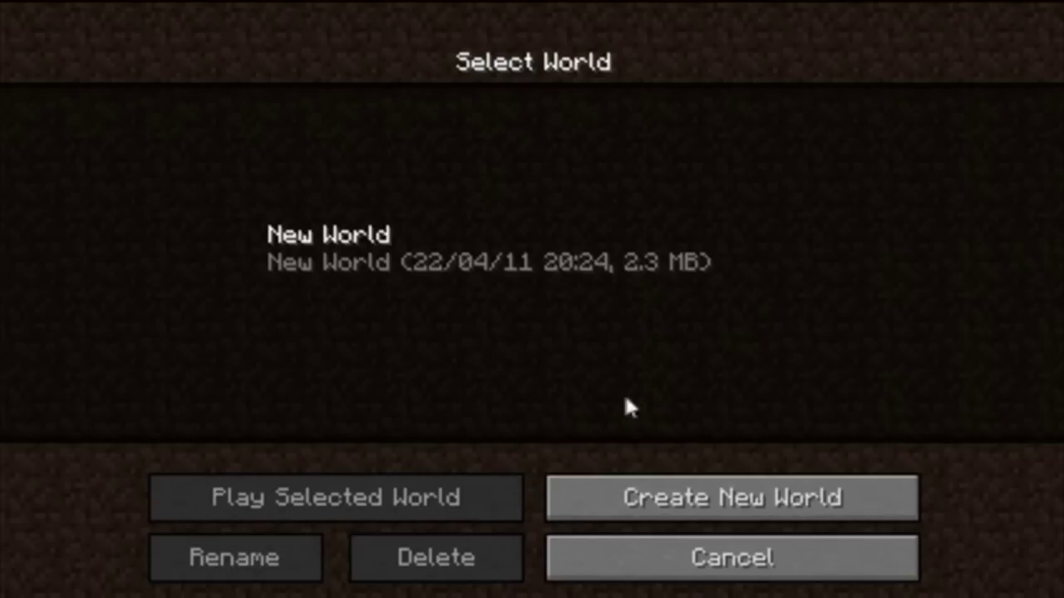
click(636, 513)
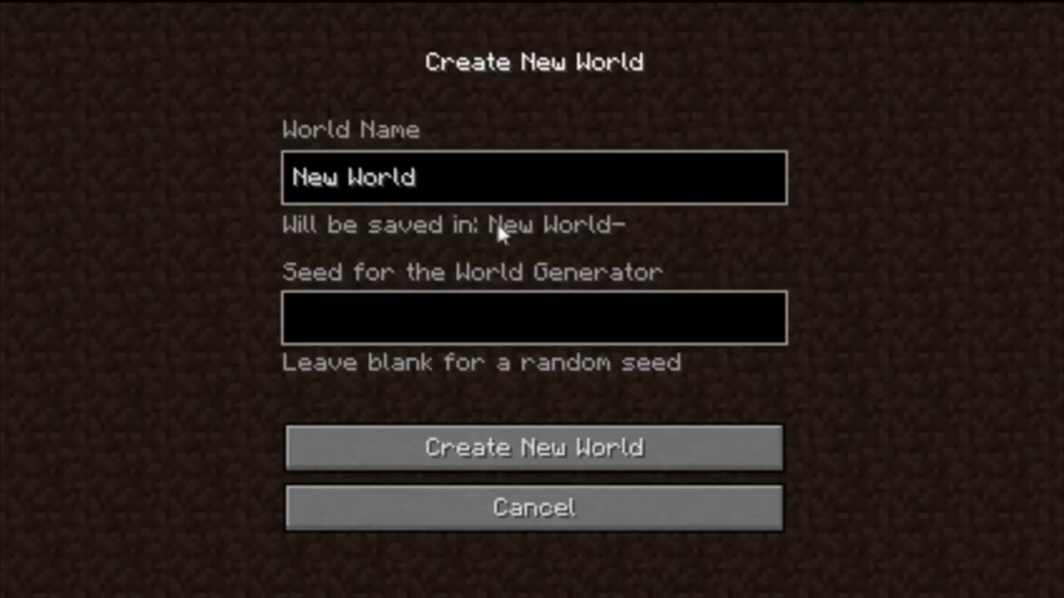
key(BackSpace)
key(BackSpace)
key(BackSpace)
key(BackSpace)
key(BackSpace)
key(BackSpace)
key(BackSpace)
key(BackSpace)
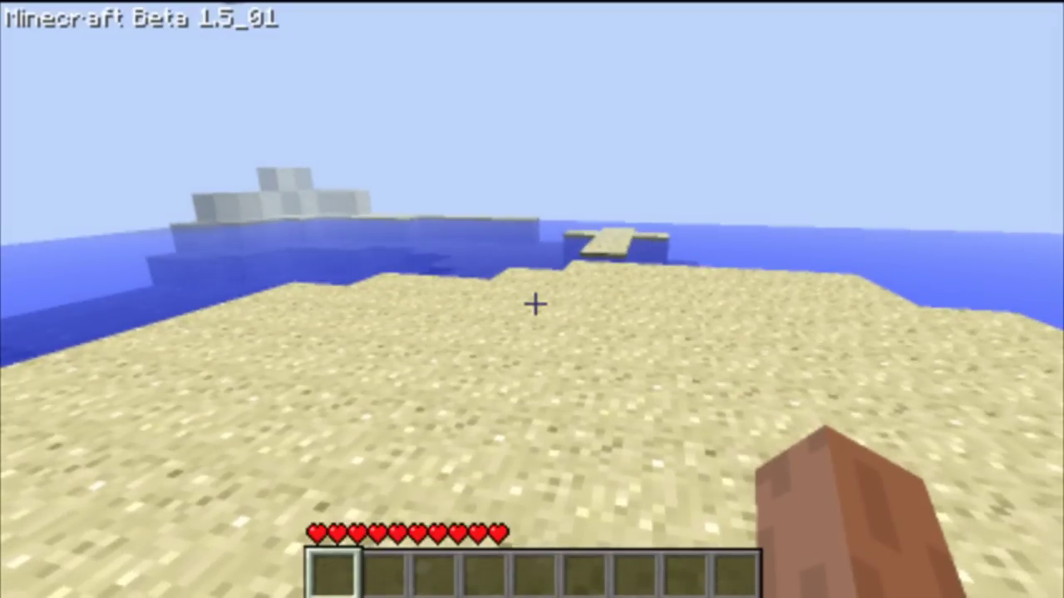
- Check that the inventory shows the TooManyItems overlay, and toggle the overlay off and on again
key(e)
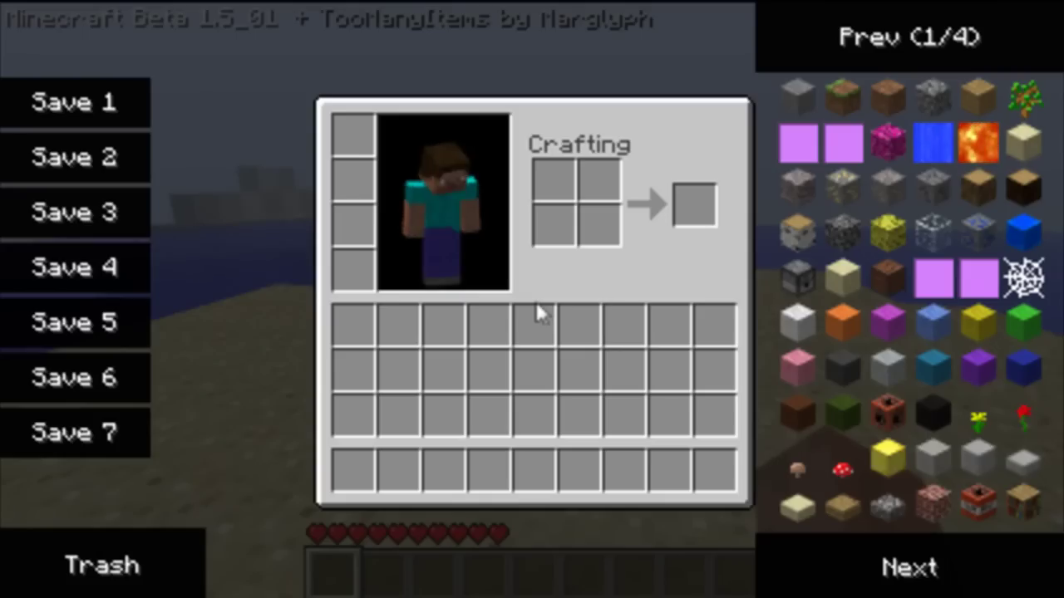
key(e)
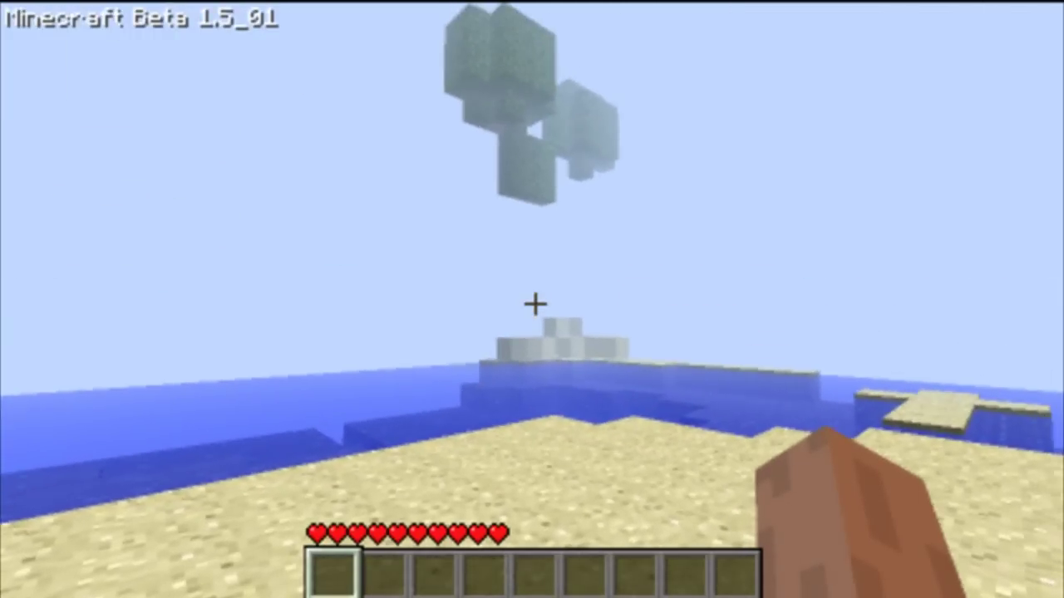
key(e)
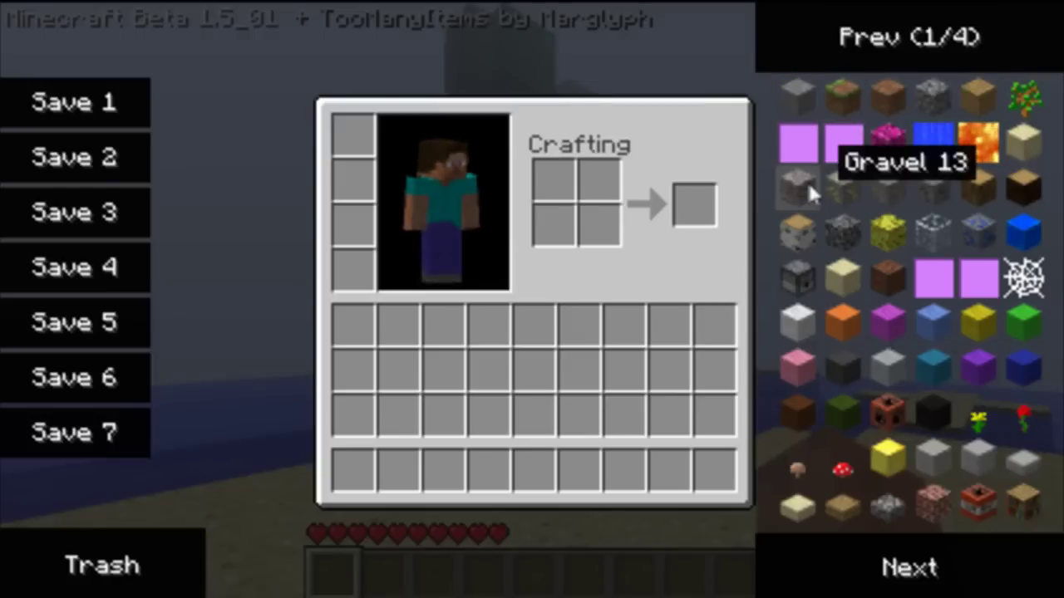
key(o)
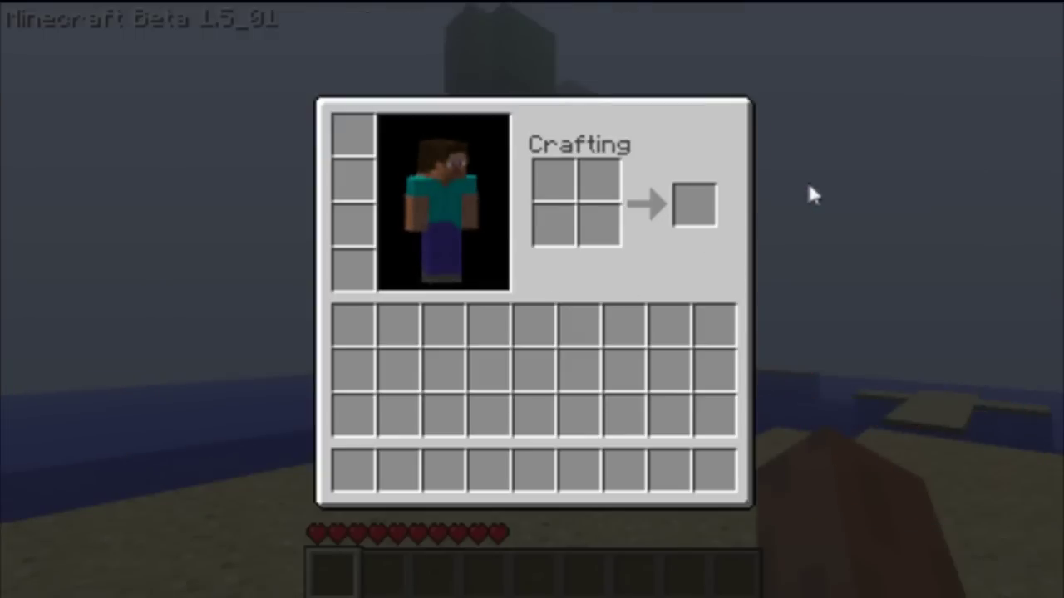
key(o)
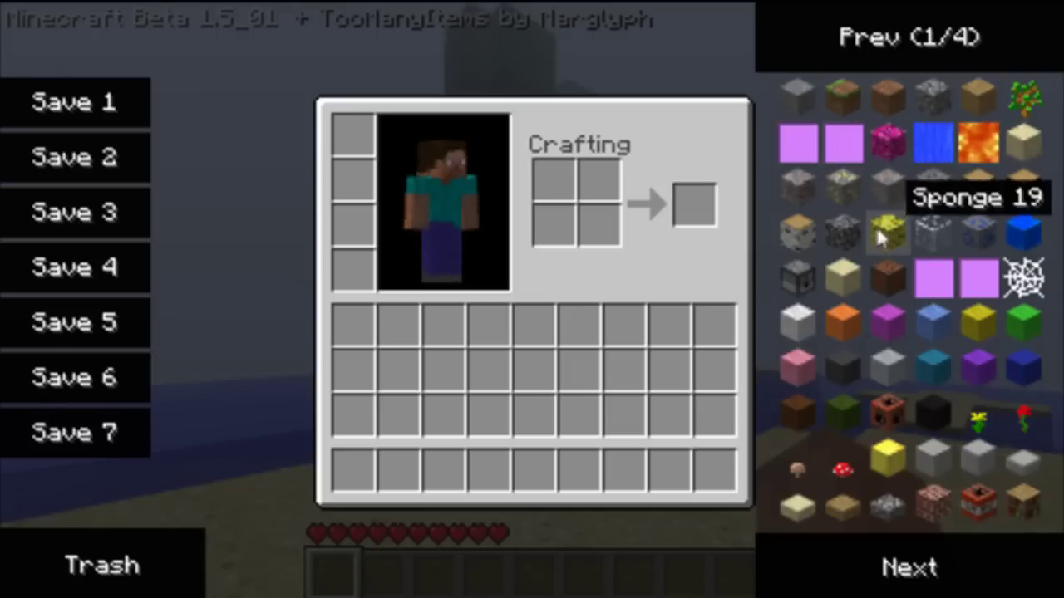
- Page through the TooManyItems item pages and return to the first one
click(970, 565)
click(955, 565)
click(946, 566)
click(947, 567)
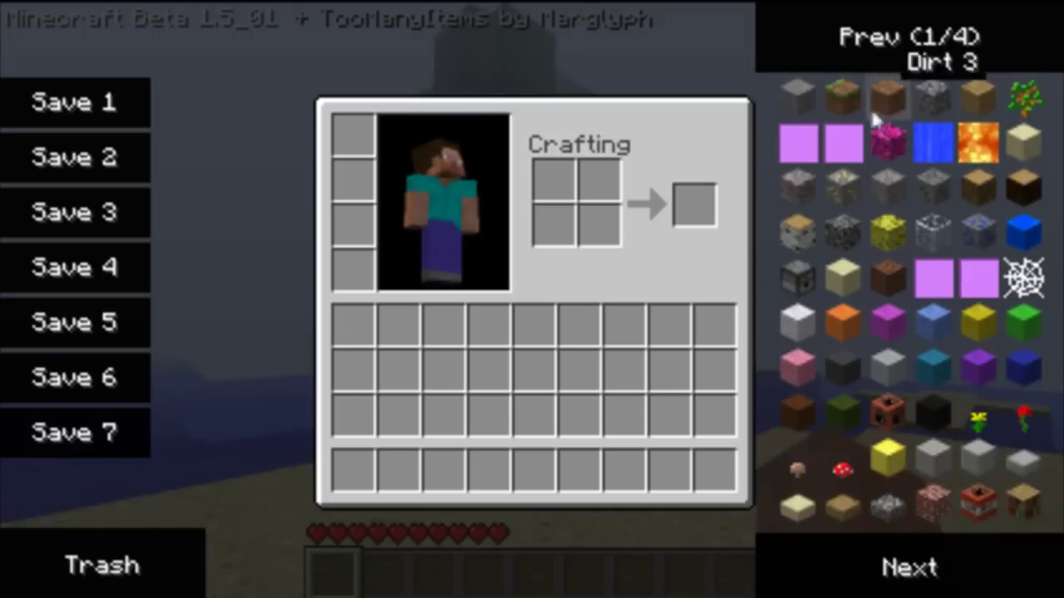
- Add six stacks of 64 TNT to the hotbar from the TooManyItems item list
click(979, 496)
click(979, 496)
click(979, 496)
click(979, 496)
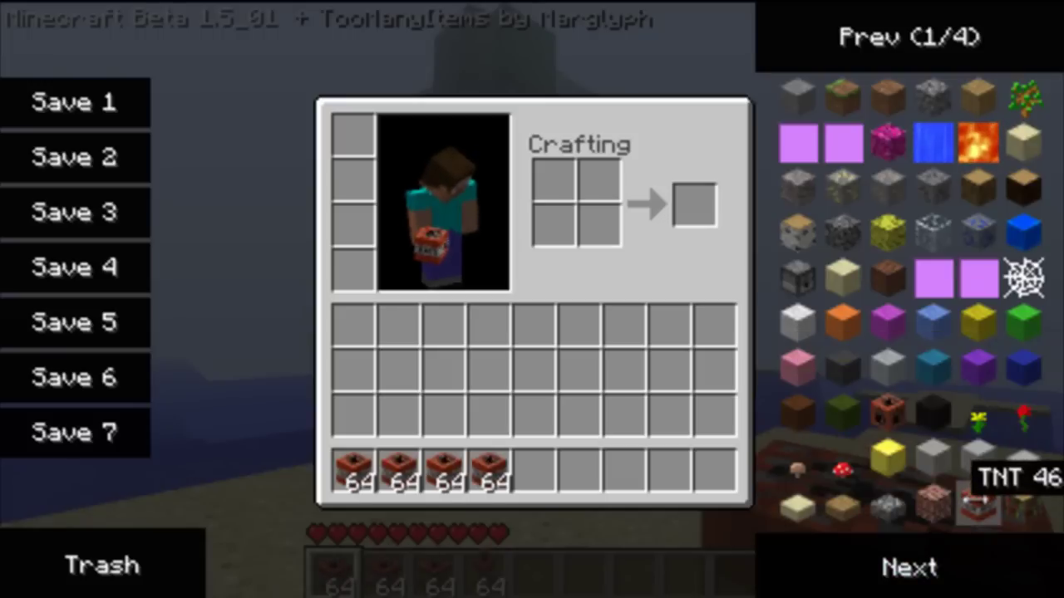
click(979, 496)
click(979, 496)
- Add more 64-item stacks to the inventory, including gold blocks, several wool colours, coal ore, logs, gold ore and roses
double_click(887, 453)
click(934, 367)
click(888, 321)
click(978, 278)
click(933, 187)
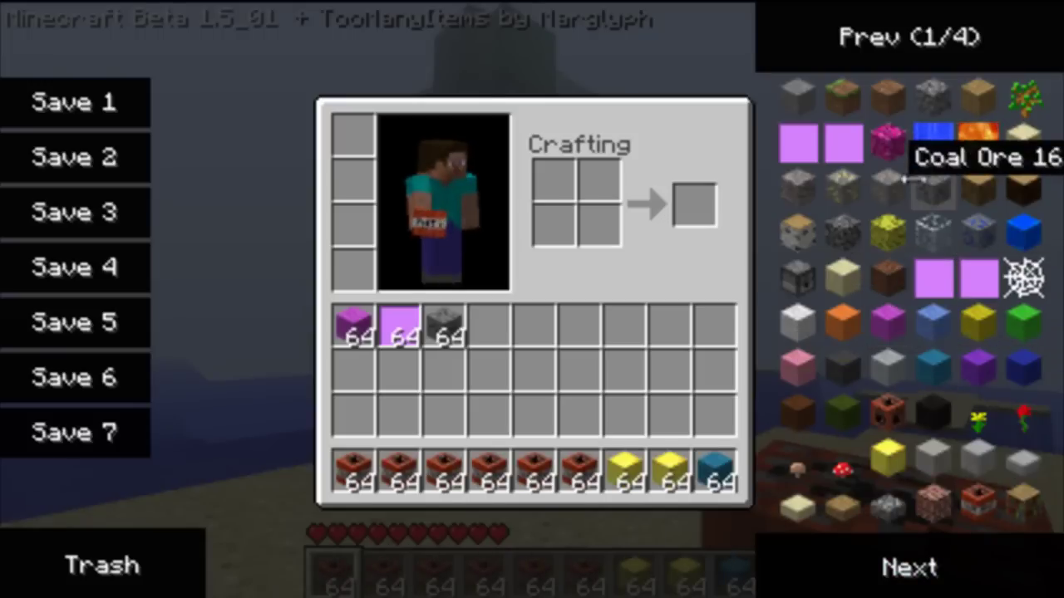
click(888, 277)
click(934, 321)
click(978, 321)
click(978, 187)
click(978, 187)
click(887, 187)
click(842, 187)
click(978, 366)
click(1024, 412)
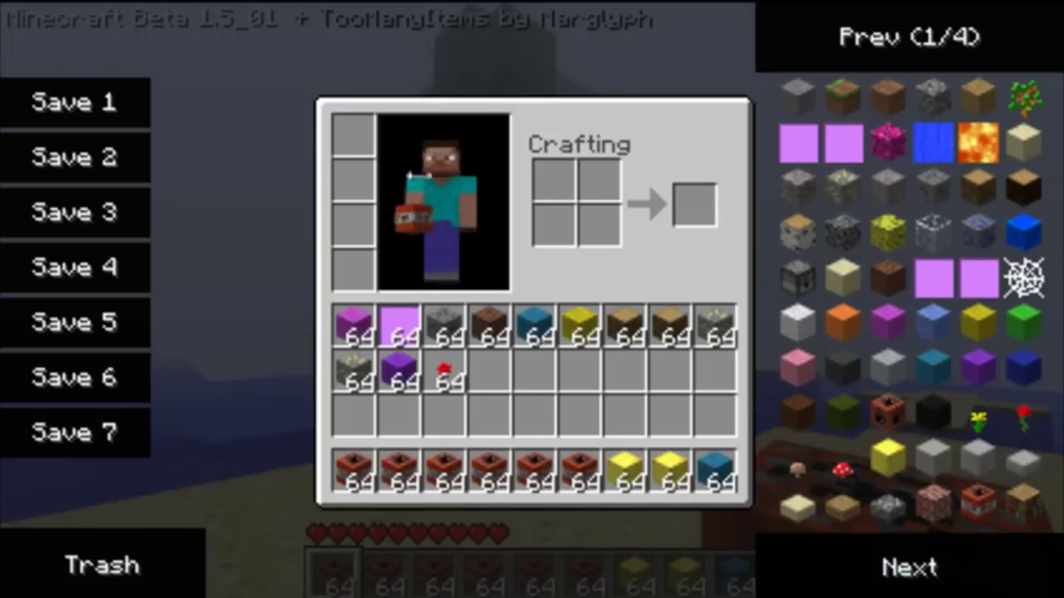
- Remove the coal ore, yellow wool, one log and one gold ore stack, saving the inventory to slots 5, 2 and 3
click(431, 331)
click(148, 552)
click(571, 324)
click(53, 323)
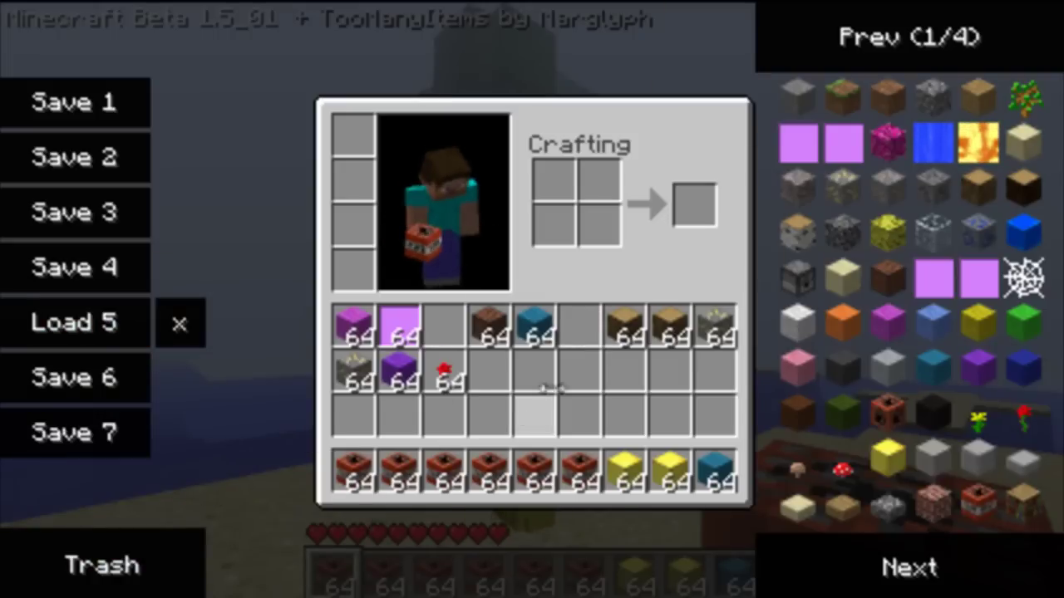
click(625, 324)
click(74, 157)
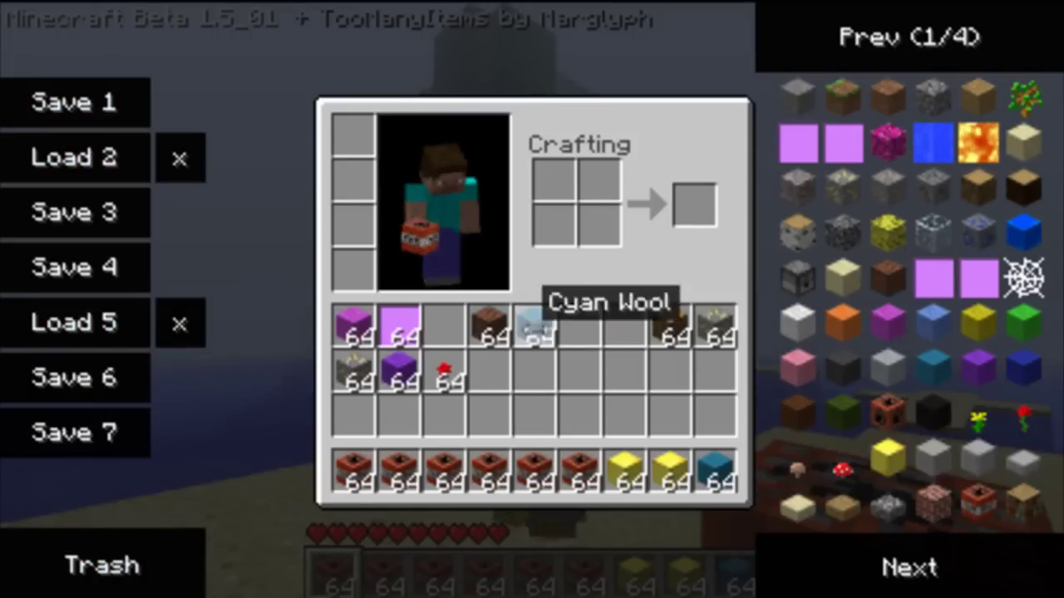
click(713, 326)
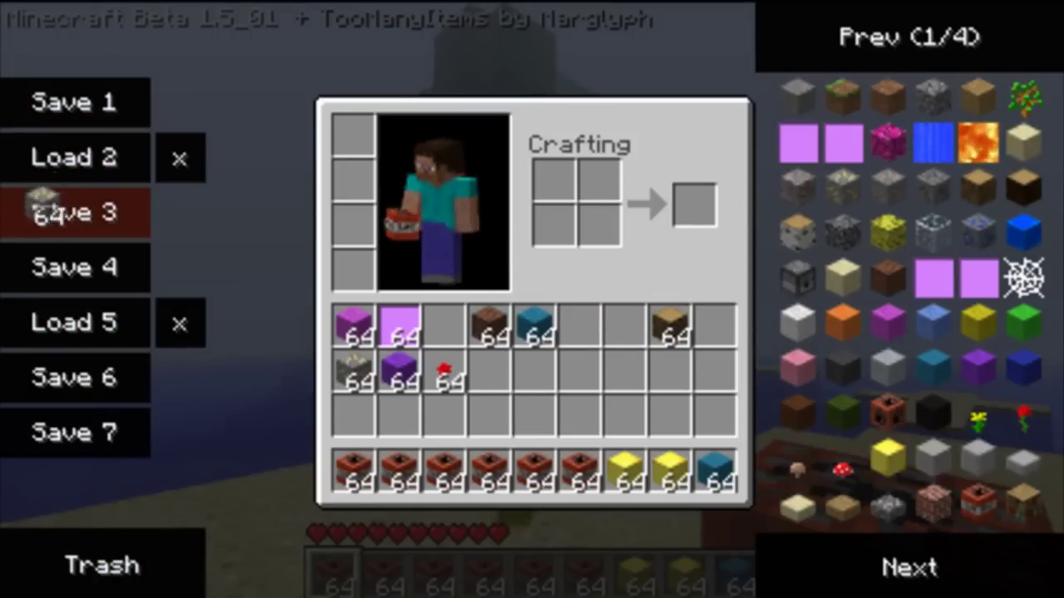
click(42, 209)
- Remove the remaining log, cyan wool, purple wool and gold ore stacks from the main inventory, saving to slots 4, 1, 6 and 7
click(670, 326)
click(67, 266)
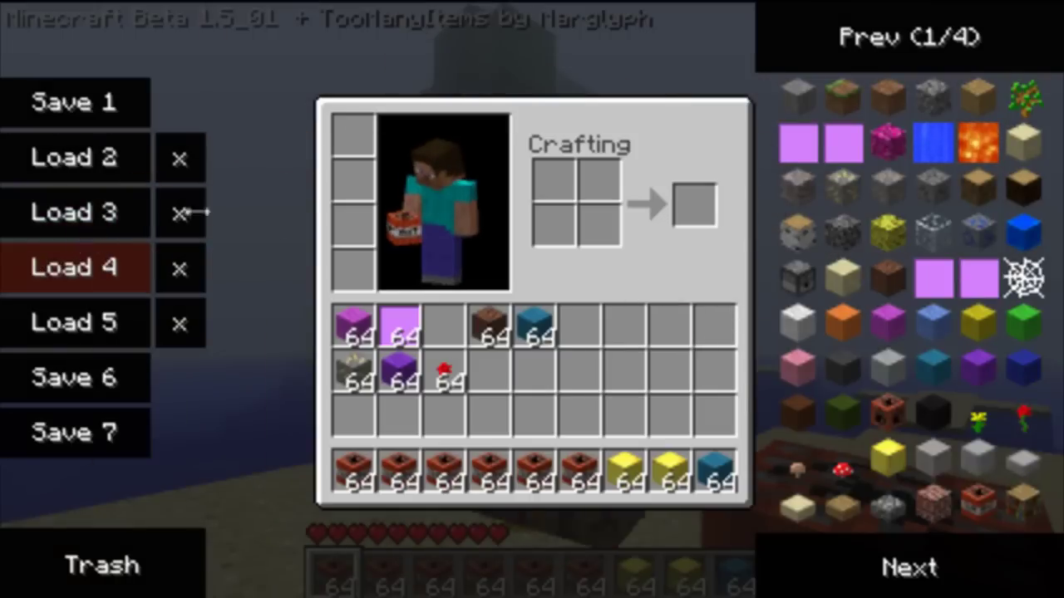
click(539, 320)
click(29, 93)
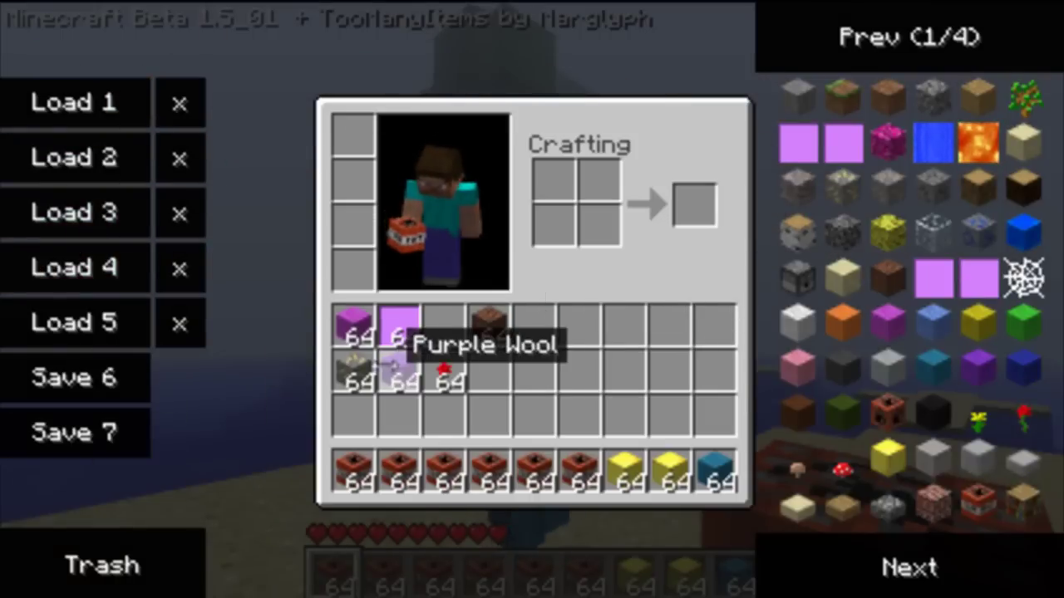
click(399, 370)
click(108, 369)
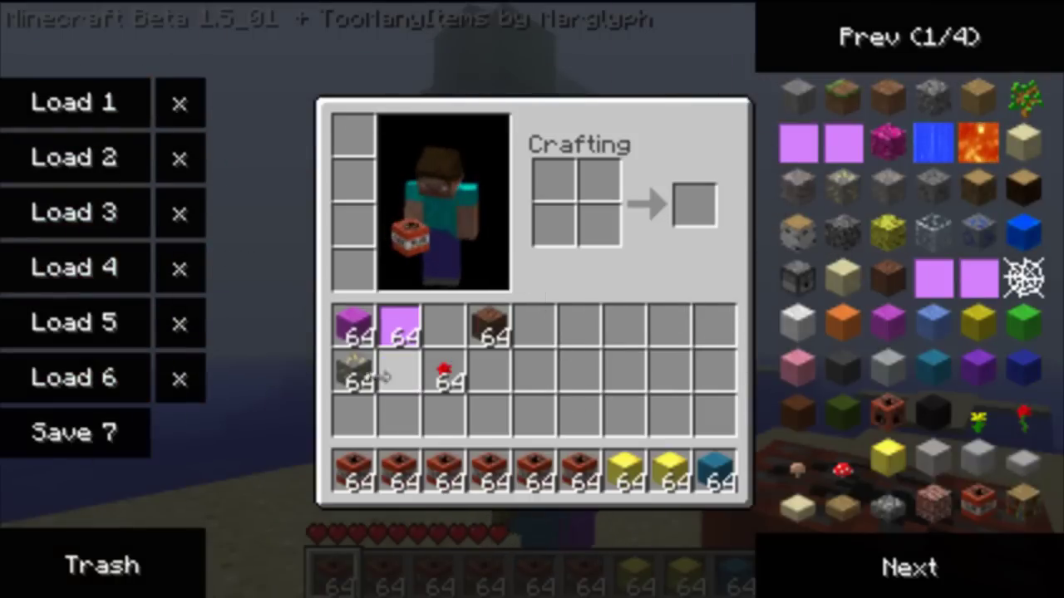
click(353, 370)
click(141, 409)
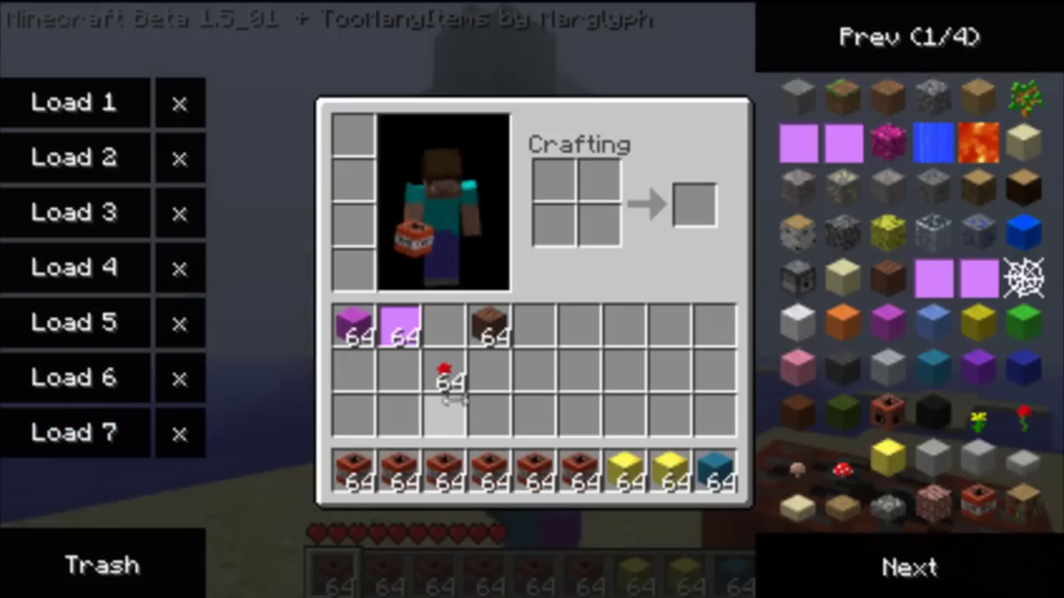
- Leave the inventory and place six blocks from the third TNT stack on the sand
key(e)
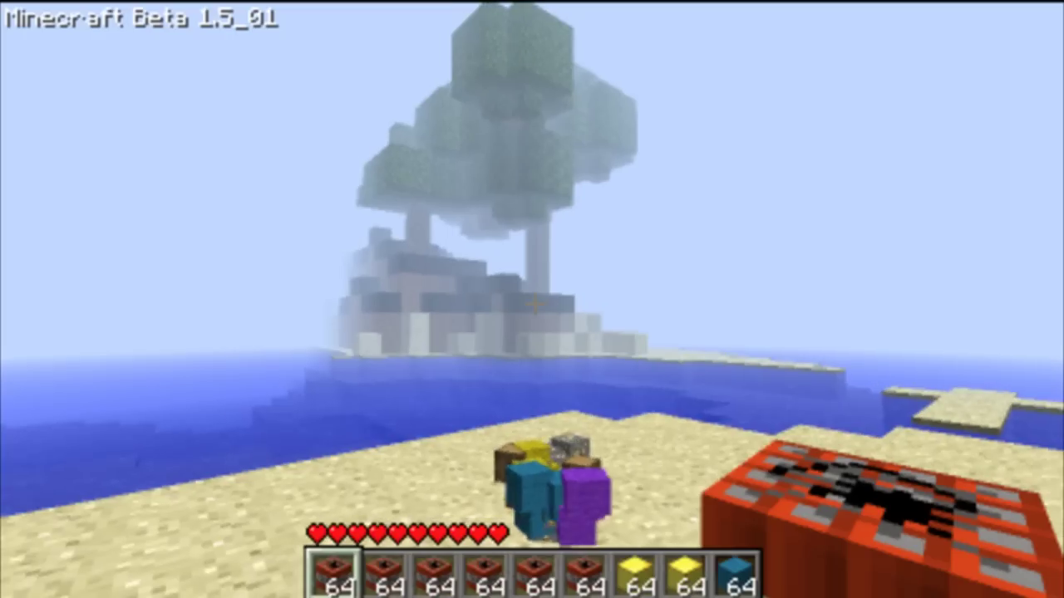
scroll(532, 299, down, 2)
right_click(535, 305)
right_click(535, 305)
right_click(535, 305)
right_click(535, 305)
right_click(535, 305)
right_click(534, 305)
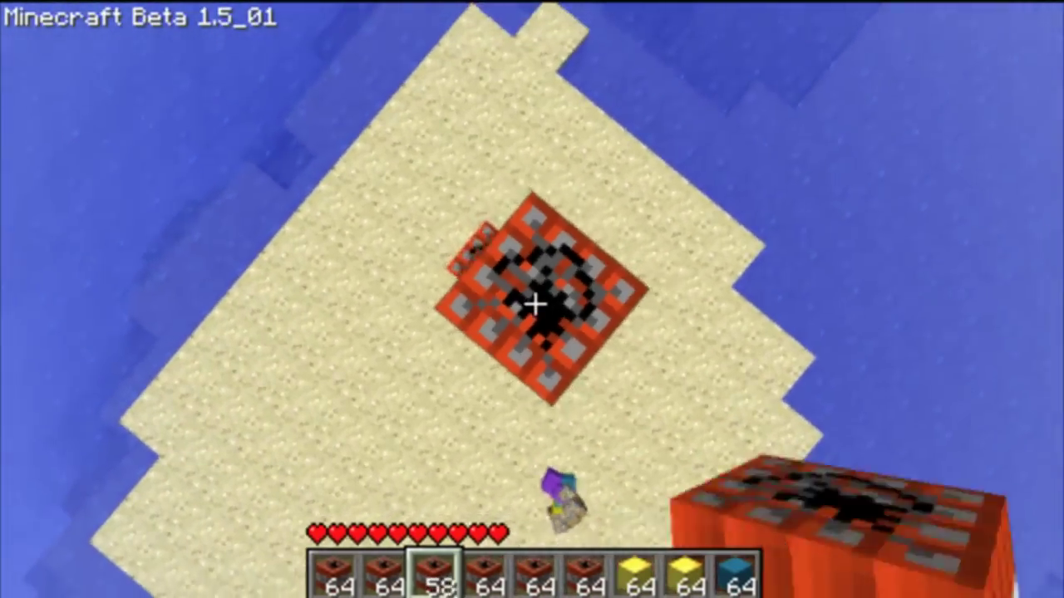
- Extend the TNT structure across the sand with about 13 more blocks from the third stack, laying rows and raising walls
right_click(534, 305)
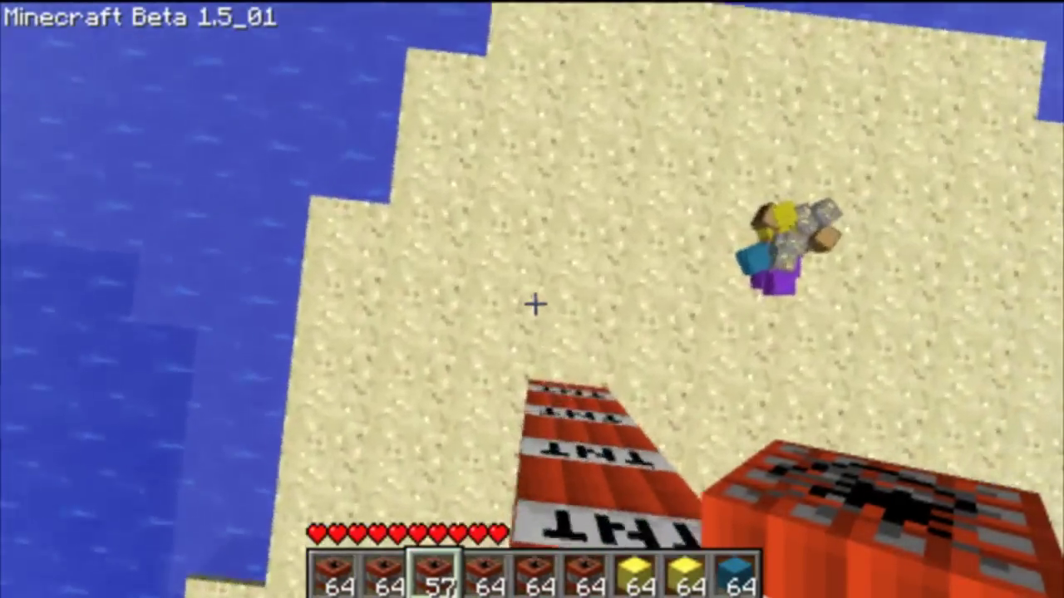
right_click(535, 305)
right_click(534, 305)
right_click(535, 305)
right_click(534, 305)
right_click(535, 305)
right_click(534, 305)
right_click(534, 305)
right_click(534, 305)
right_click(534, 305)
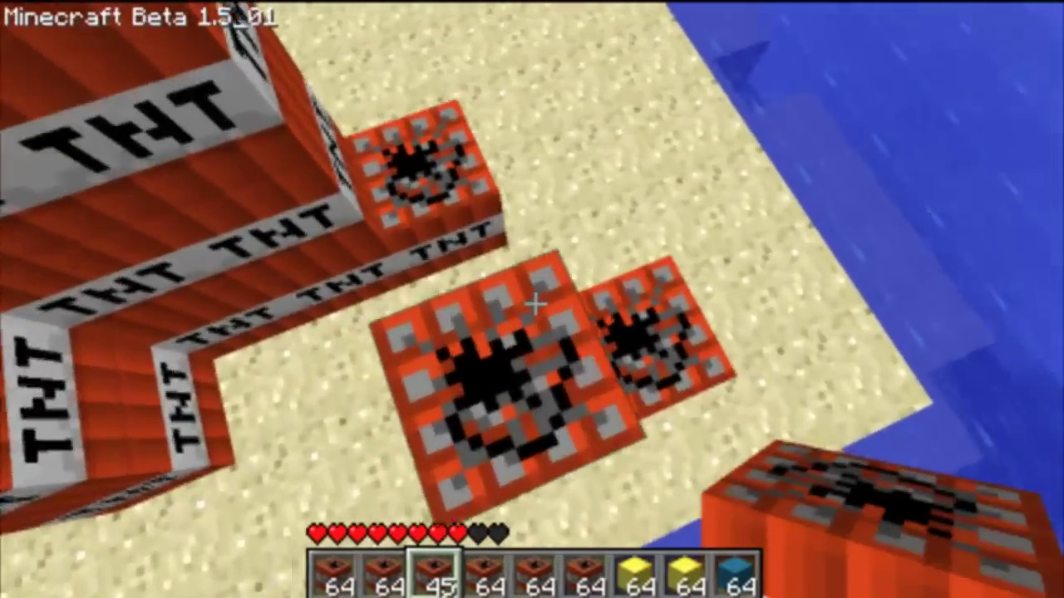
- Add about 11 TNT blocks along the island's water side, raising an outer wall around the sand gap beside the structure
right_click(533, 305)
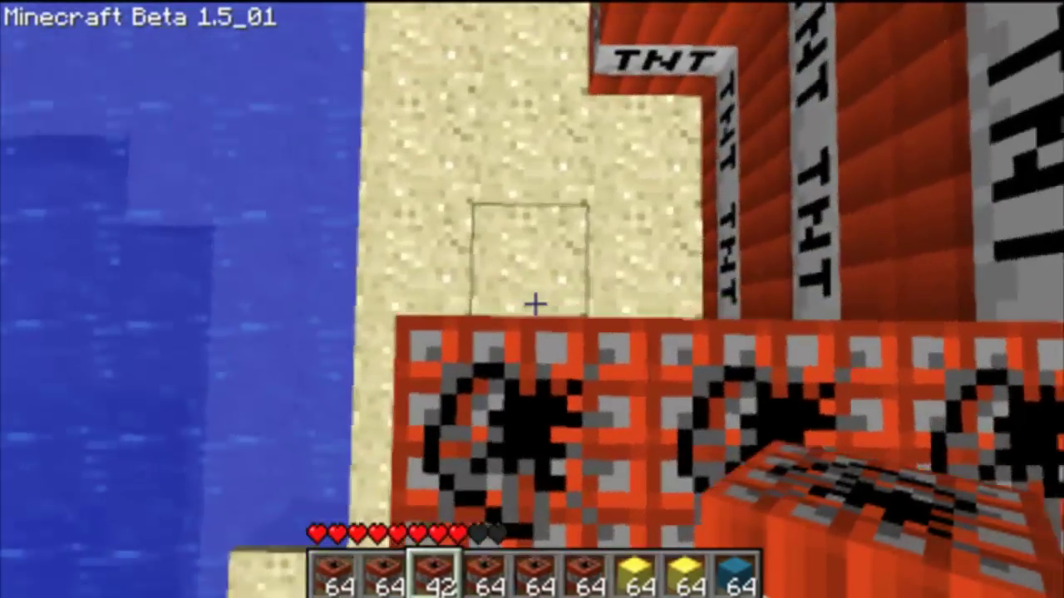
right_click(534, 305)
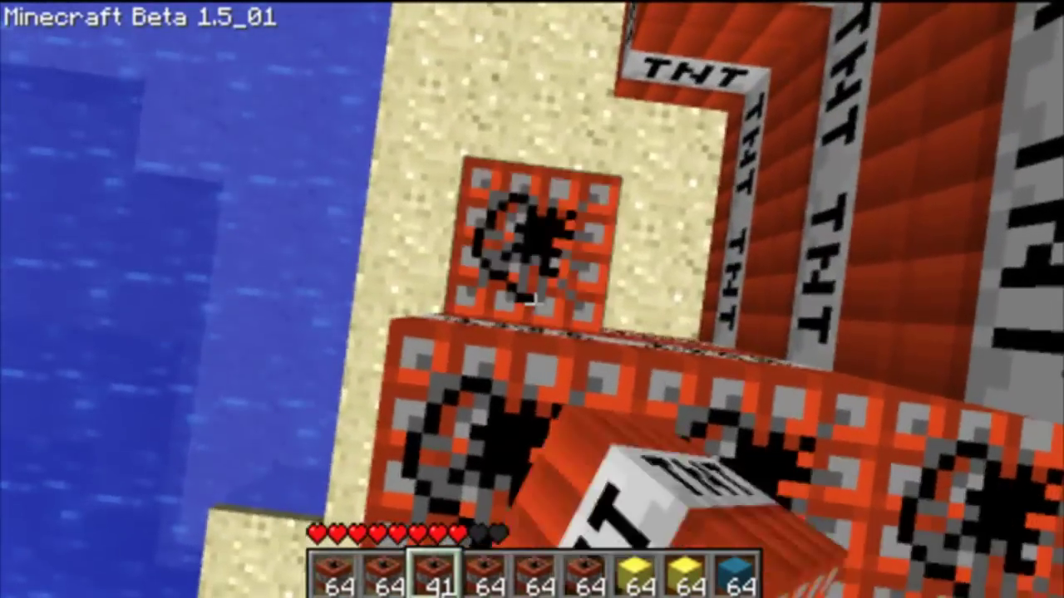
right_click(533, 305)
right_click(533, 305)
right_click(533, 305)
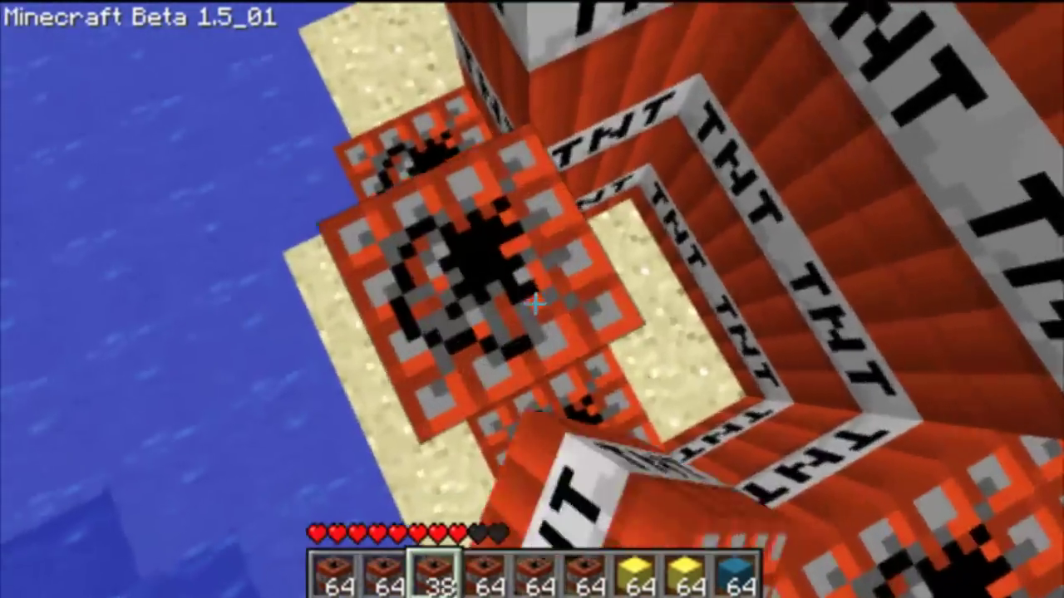
right_click(534, 305)
right_click(533, 305)
right_click(533, 305)
right_click(534, 305)
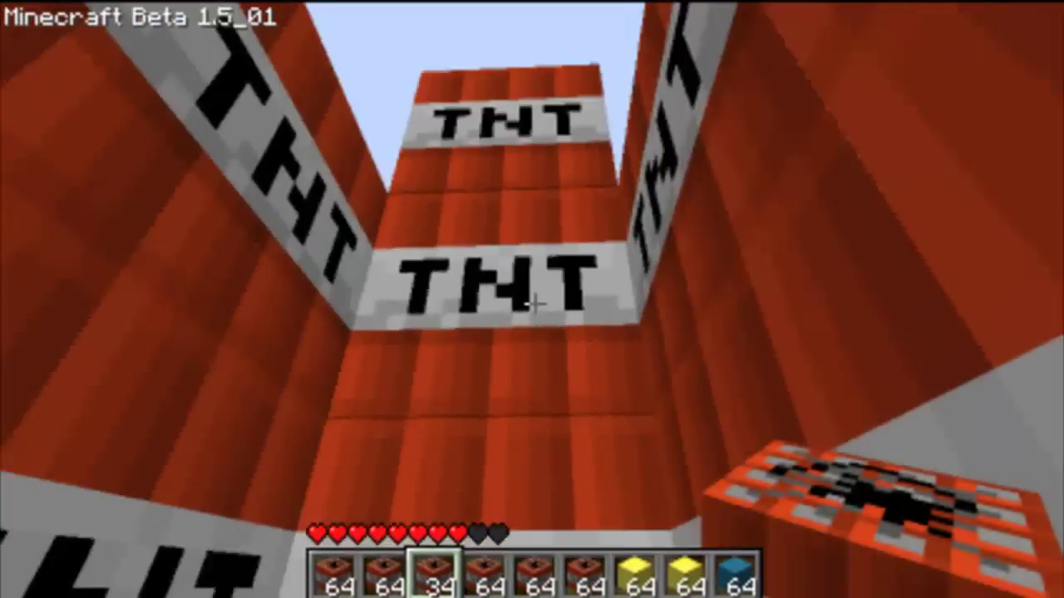
- Place two more TNT blocks inside the walled sand gap and switch to the fifth TNT stack
right_click(533, 305)
right_click(534, 305)
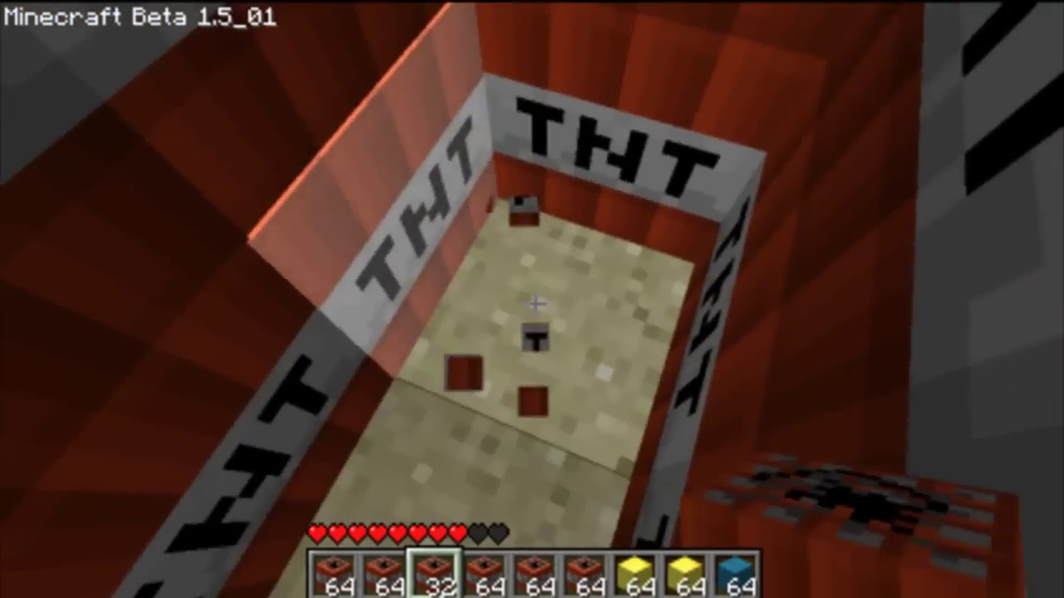
key(5)
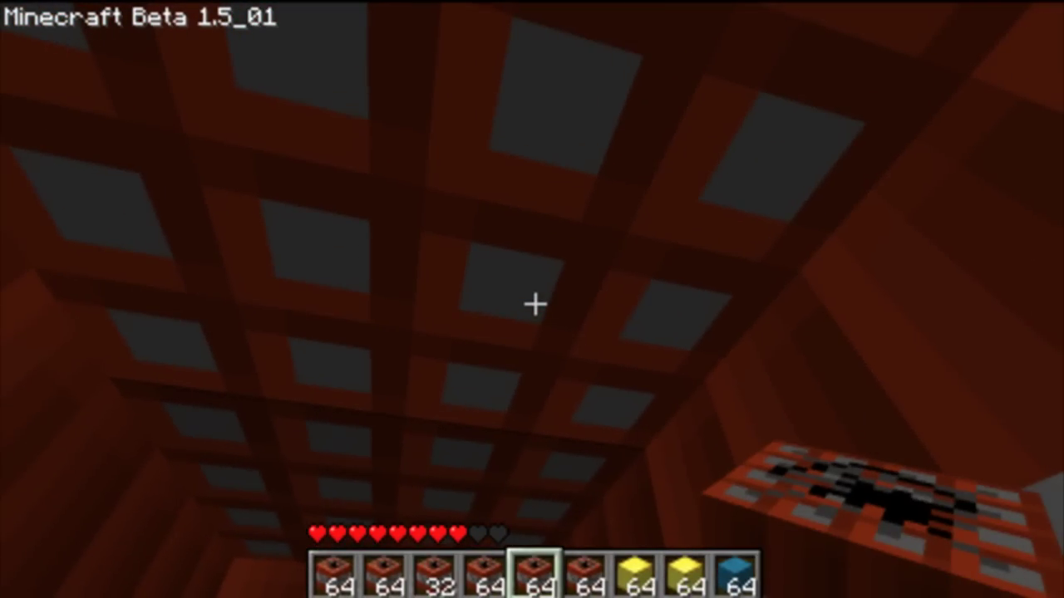